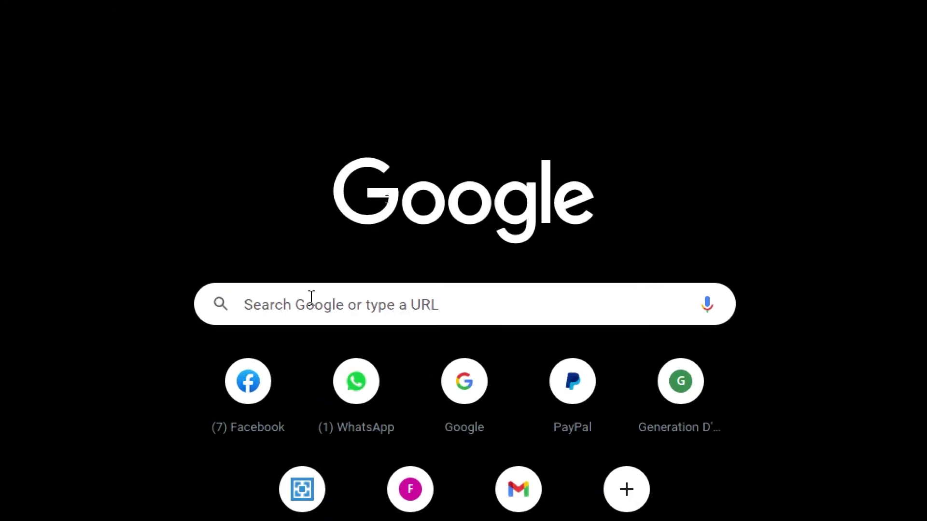
# Step: Search Google for 'jira' and scroll the results to find Atlassian's Jira Software page
pyautogui.click(430, 301)
pyautogui.write('jit')
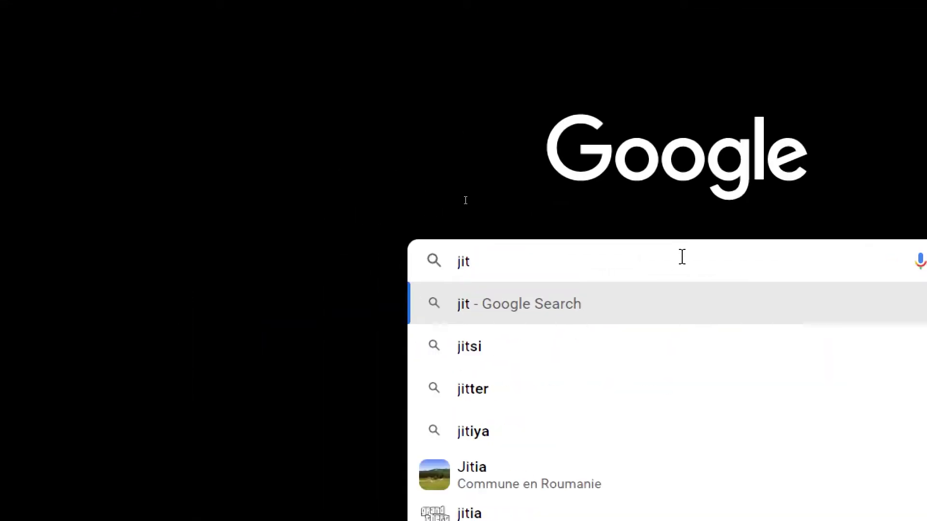
pyautogui.press('BackSpace')
pyautogui.write('ra')
pyautogui.press('Return')
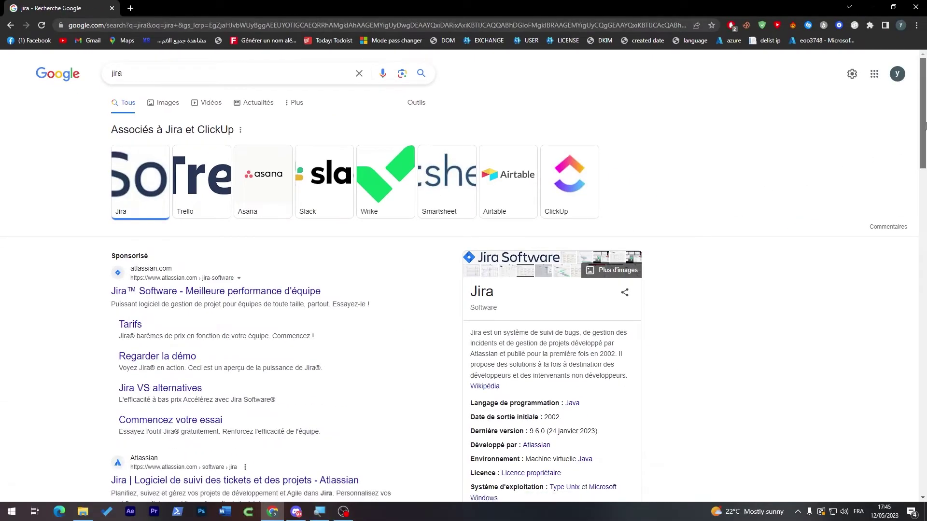
pyautogui.scroll(-8, 890, 217)
pyautogui.scroll(-6, 874, 265)
pyautogui.scroll(15, 849, 328)
pyautogui.scroll(-15, 869, 328)
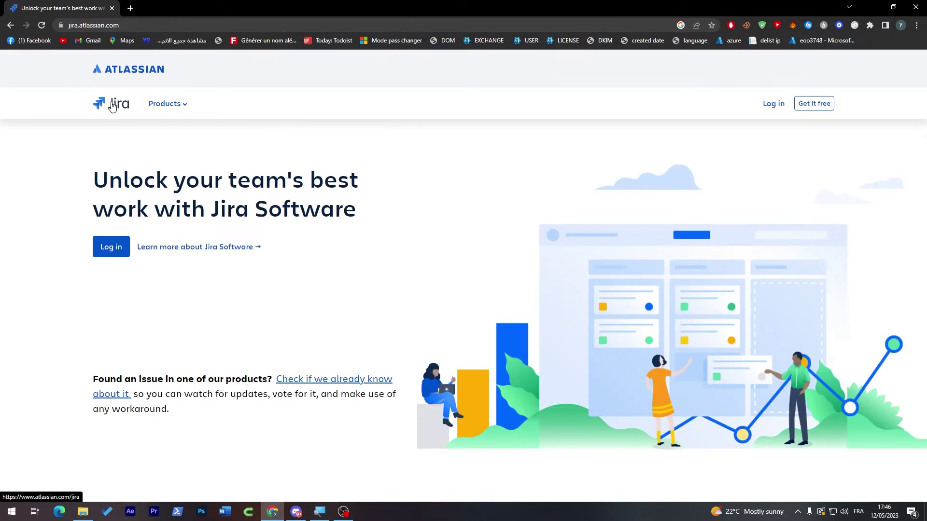
# Step: Go to Atlassian's main Jira product page from the Jira logo
pyautogui.click(112, 106)
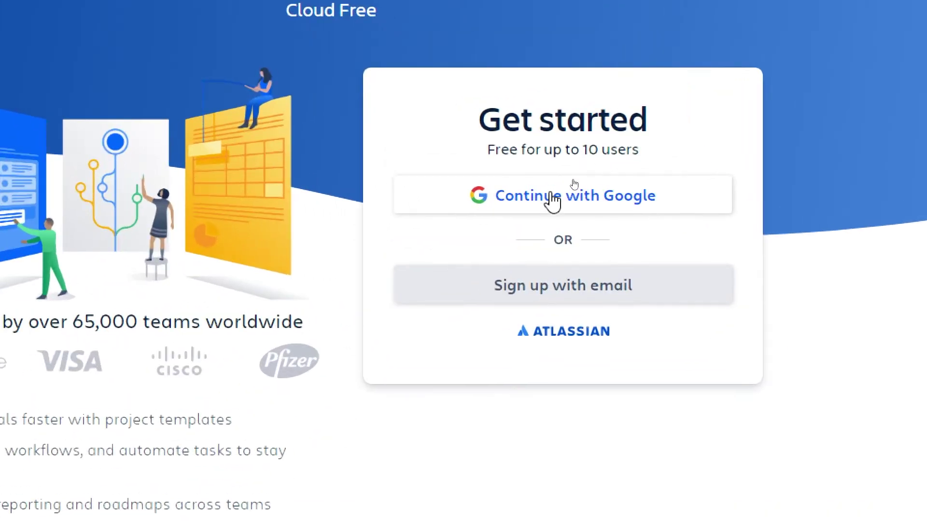
# Step: Sign up with a Google account and name the new site 'zaaz…' (zaazea.atlassian.net)
pyautogui.click(572, 185)
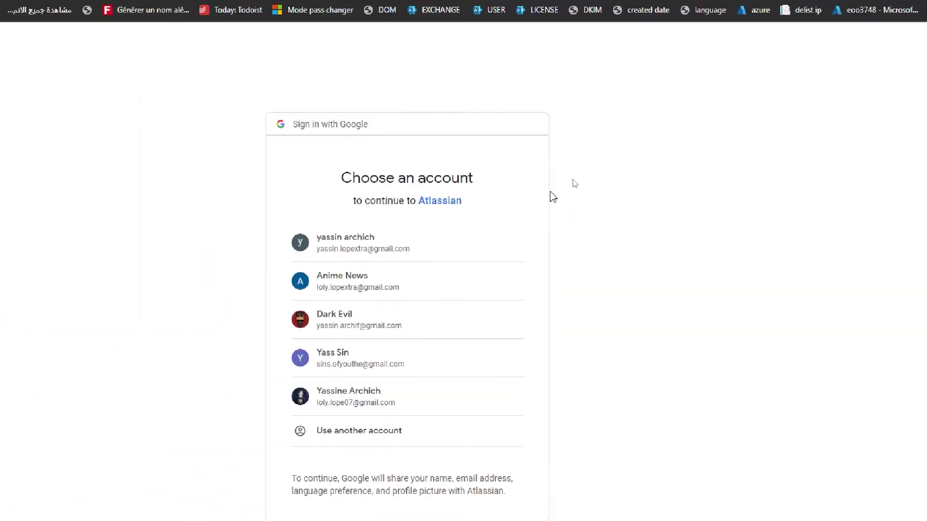
pyautogui.click(409, 243)
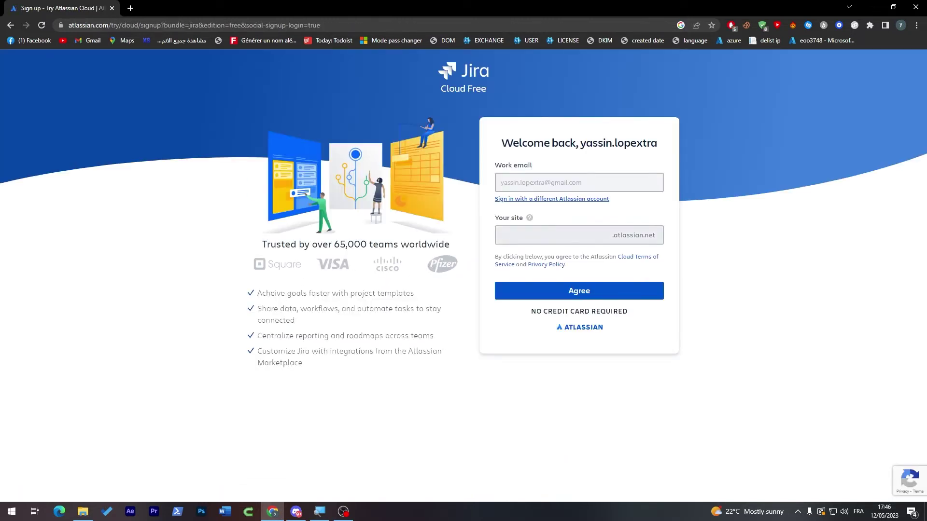
pyautogui.write('zaazea')
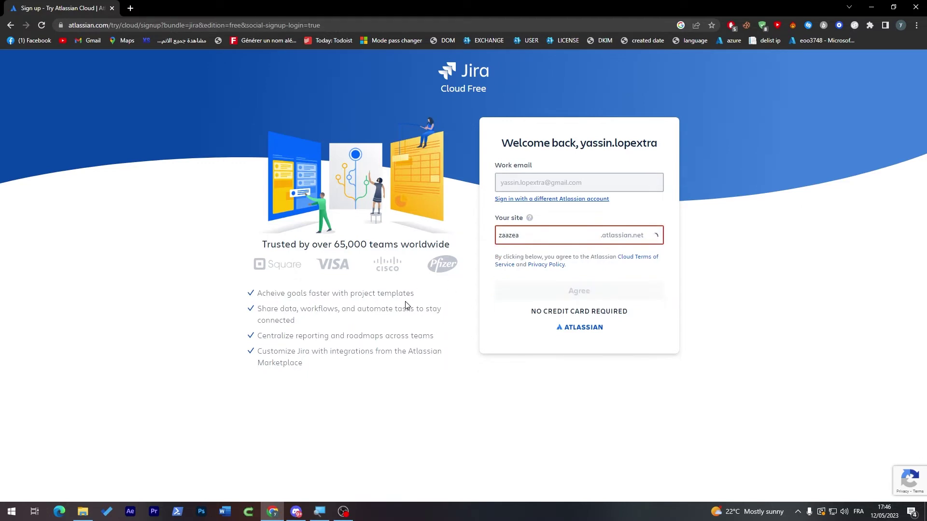
pyautogui.press('Return')
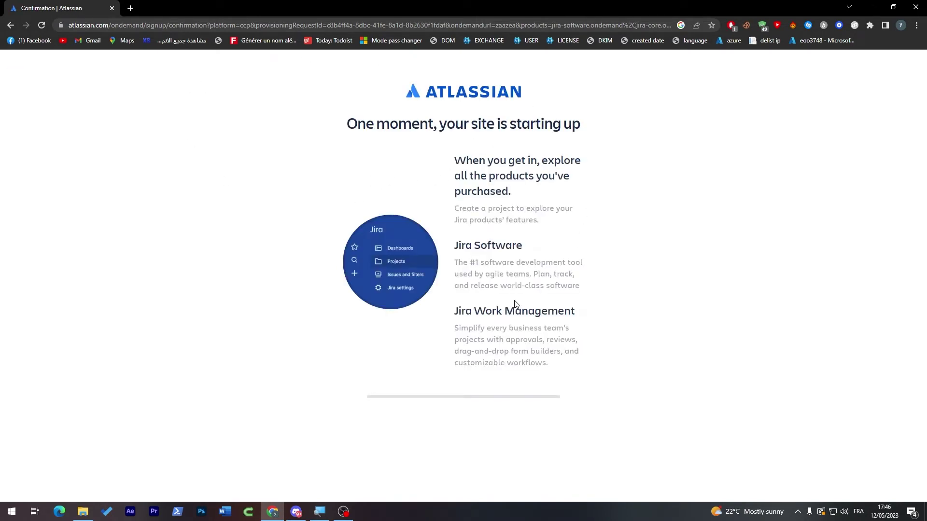
# Step: Wait for the new Jira site to start up, clearing a stray text selection
pyautogui.moveTo(493, 160); pyautogui.dragTo(564, 160)
pyautogui.click(564, 161)
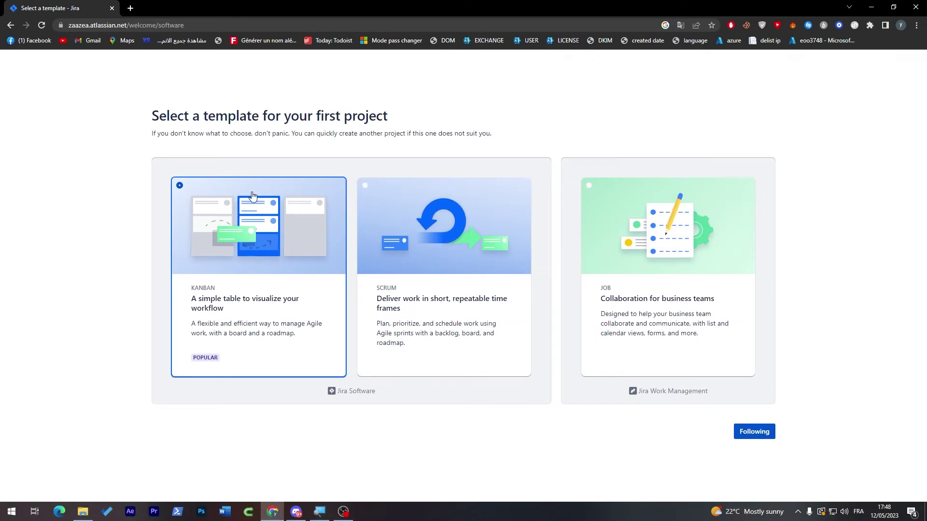
# Step: Continue with the Kanban template and name the project 'Tutorial'
pyautogui.click(749, 434)
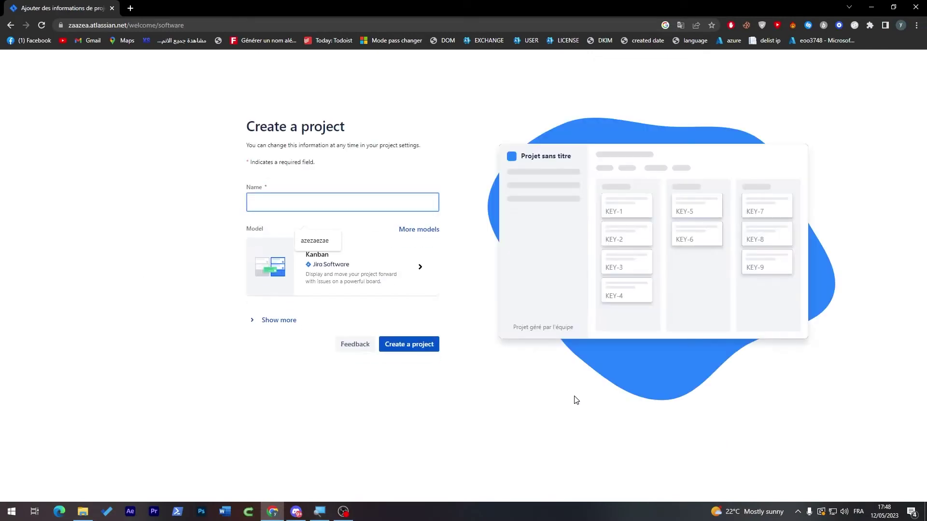
pyautogui.press('Return')
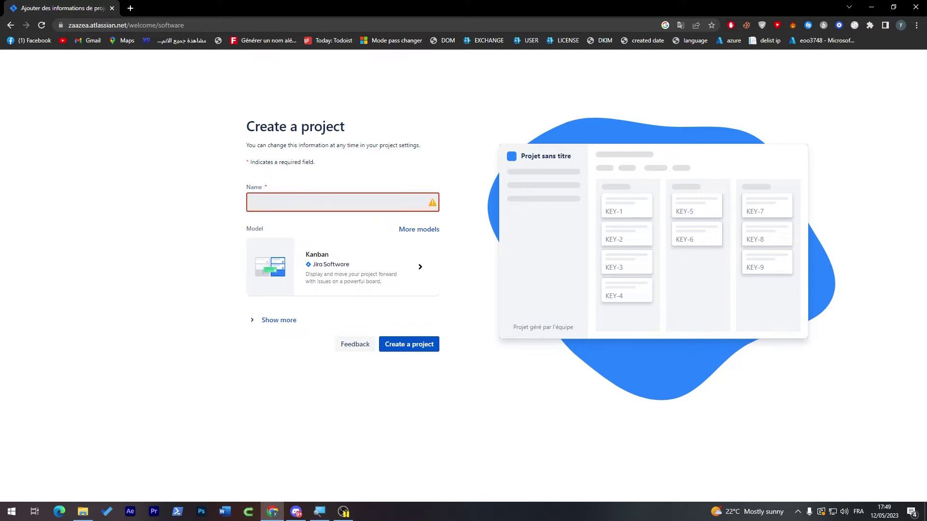
pyautogui.click(319, 202)
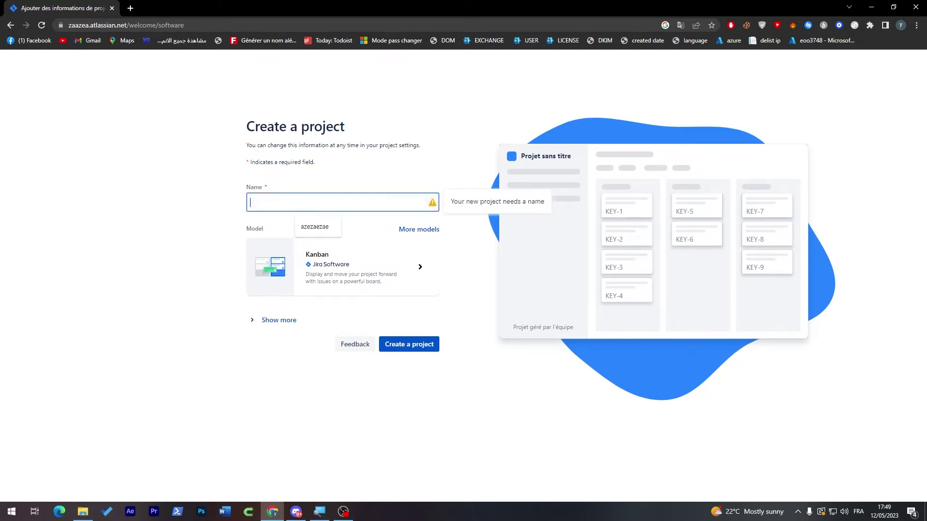
pyautogui.write('Tutori')
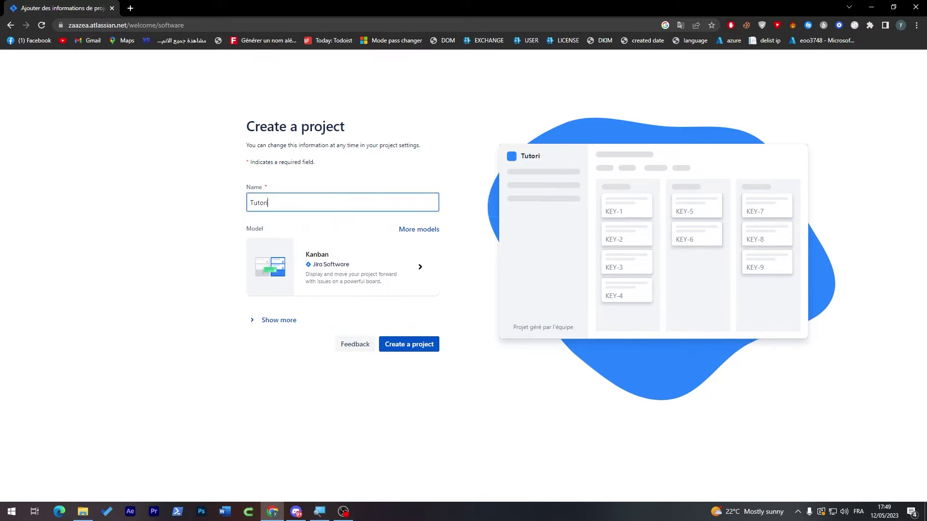
pyautogui.write('al')
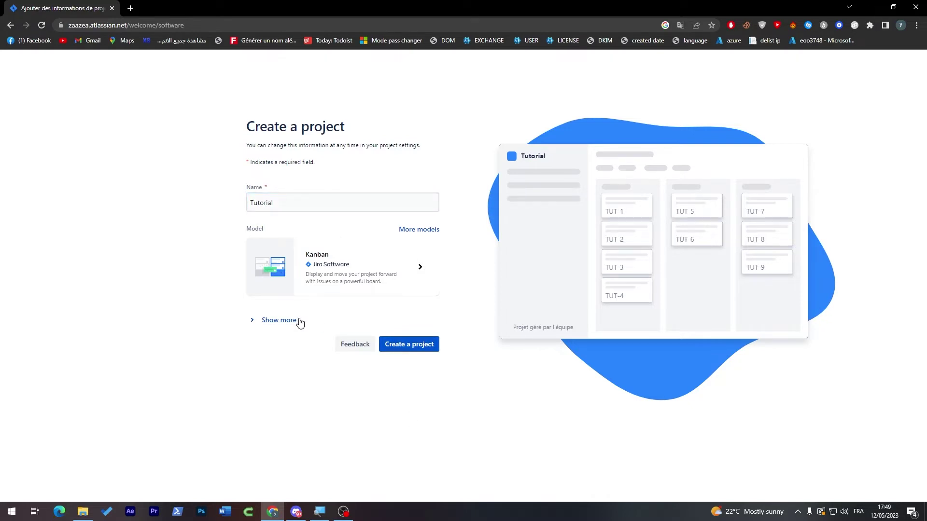
# Step: Keep the project team-managed with key TUT and create it
pyautogui.click(284, 320)
pyautogui.click(320, 328)
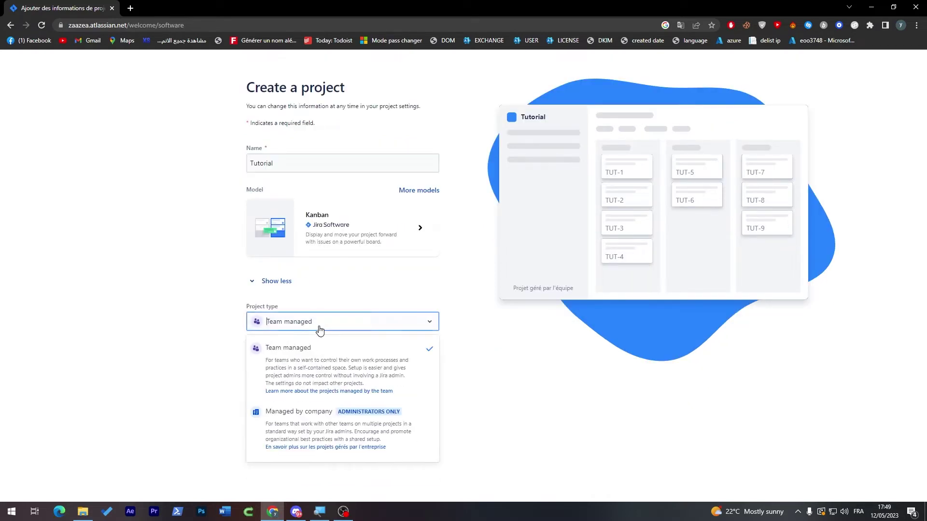
pyautogui.click(321, 328)
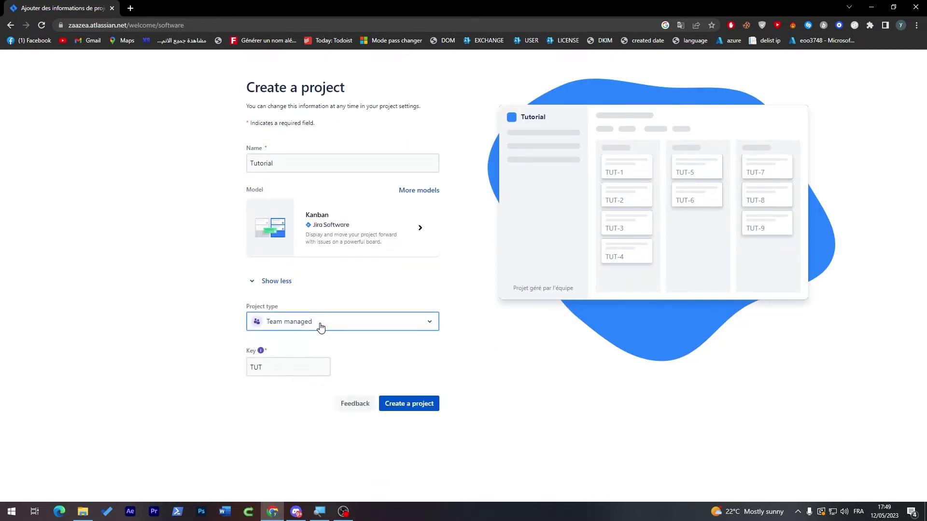
pyautogui.click(573, 421)
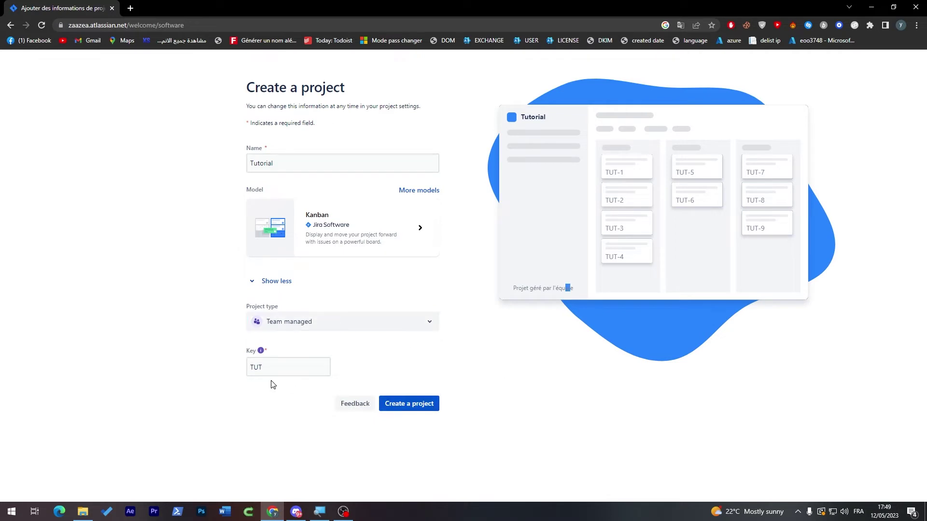
pyautogui.click(425, 408)
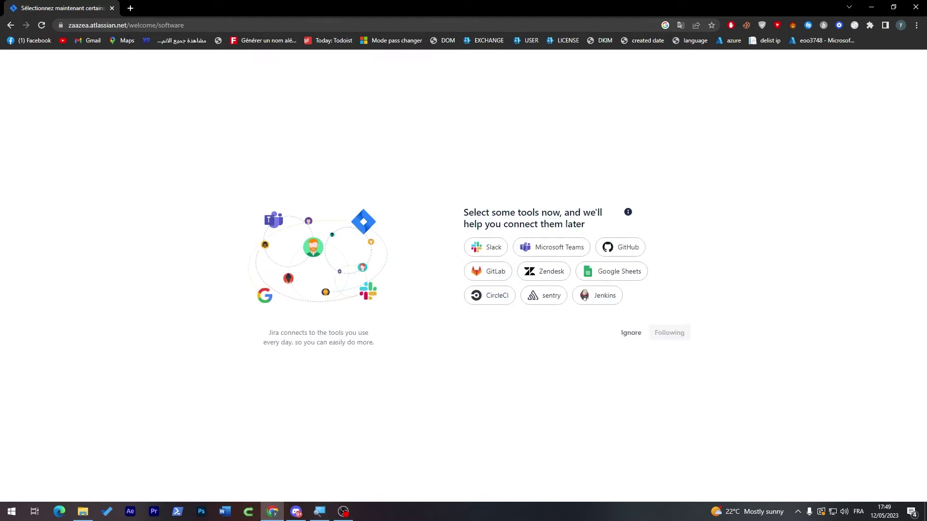
# Step: Pick Google Sheets, Microsoft Teams and GitHub as tools to connect
pyautogui.click(627, 282)
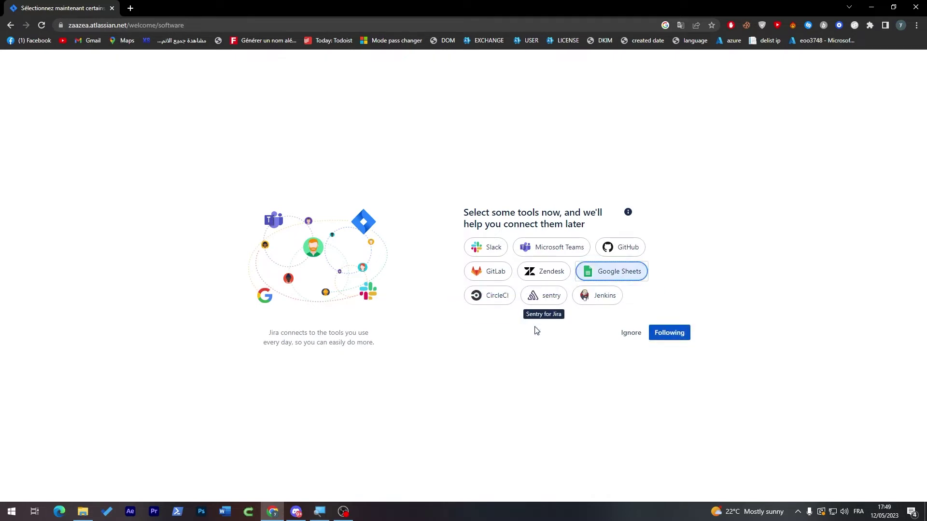
pyautogui.click(553, 252)
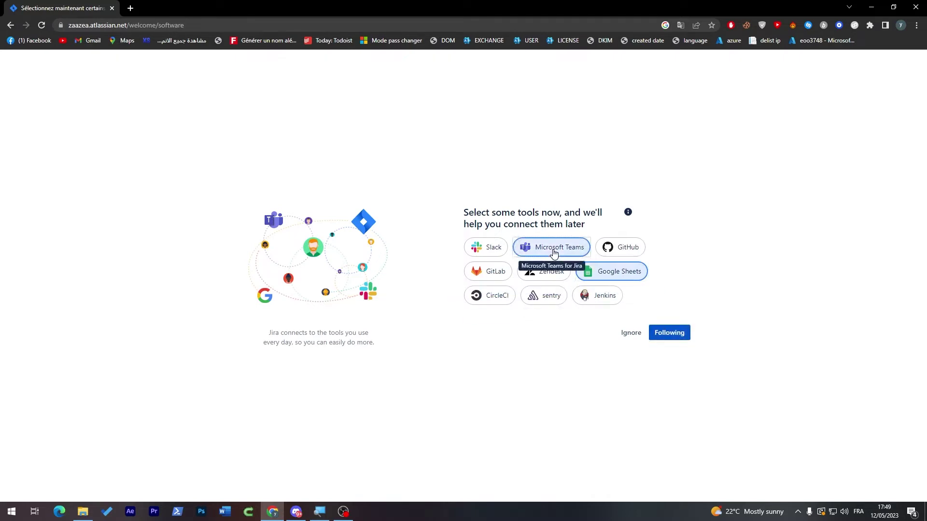
pyautogui.click(624, 249)
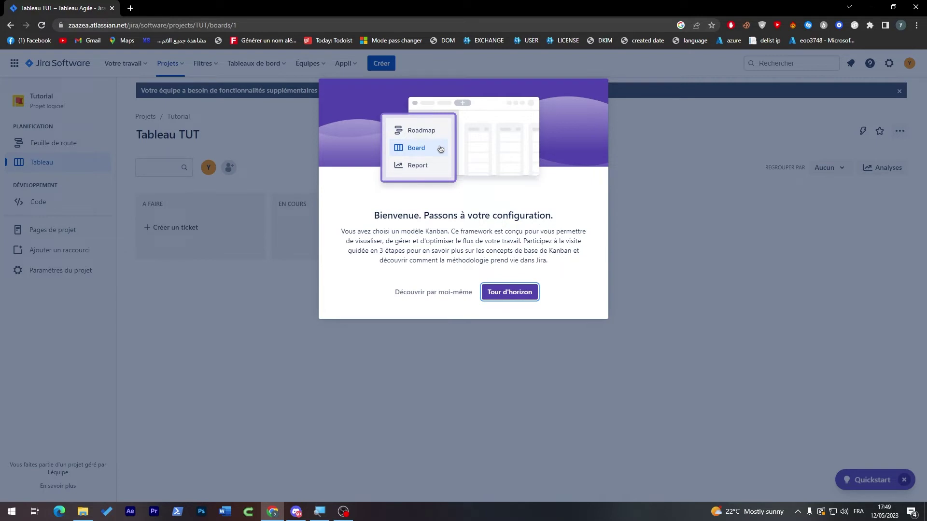
# Step: Skip the welcome tour and translate the Your work page into English
pyautogui.click(433, 292)
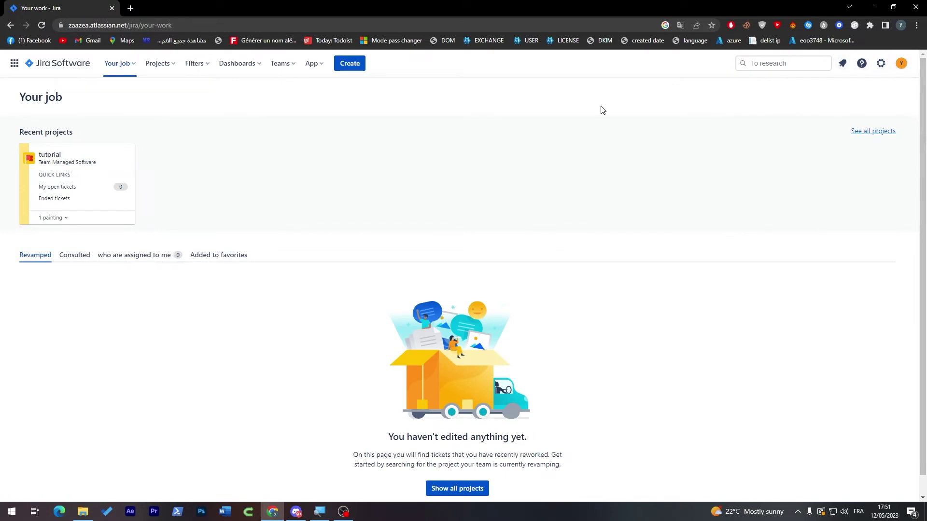
pyautogui.rightClick(441, 180)
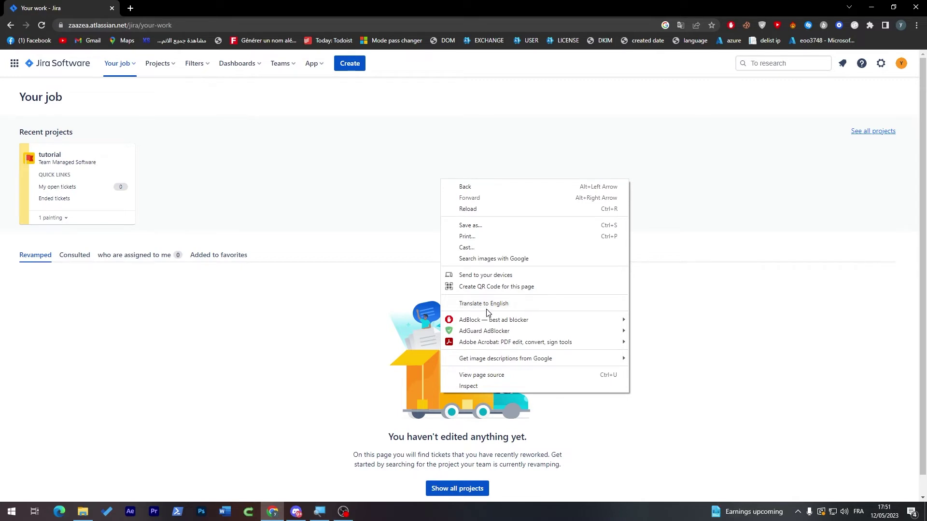
pyautogui.click(335, 289)
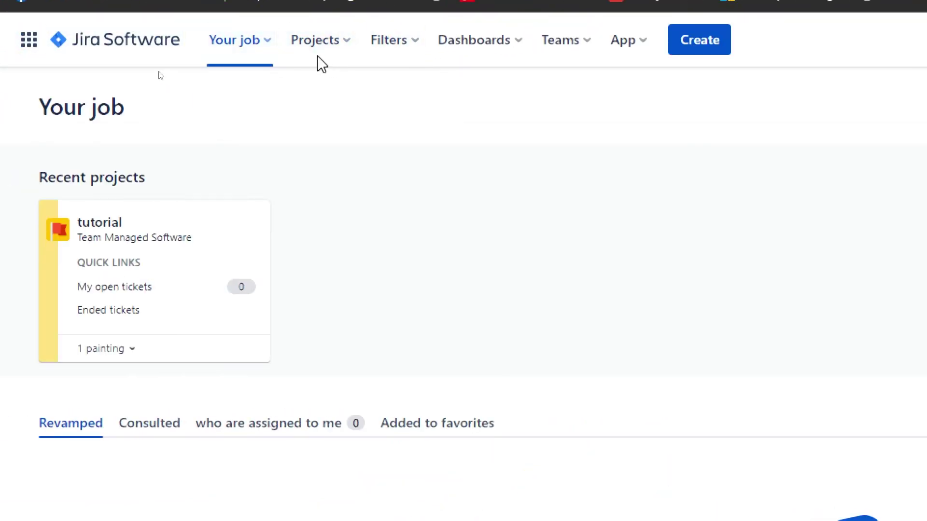
pyautogui.click(271, 40)
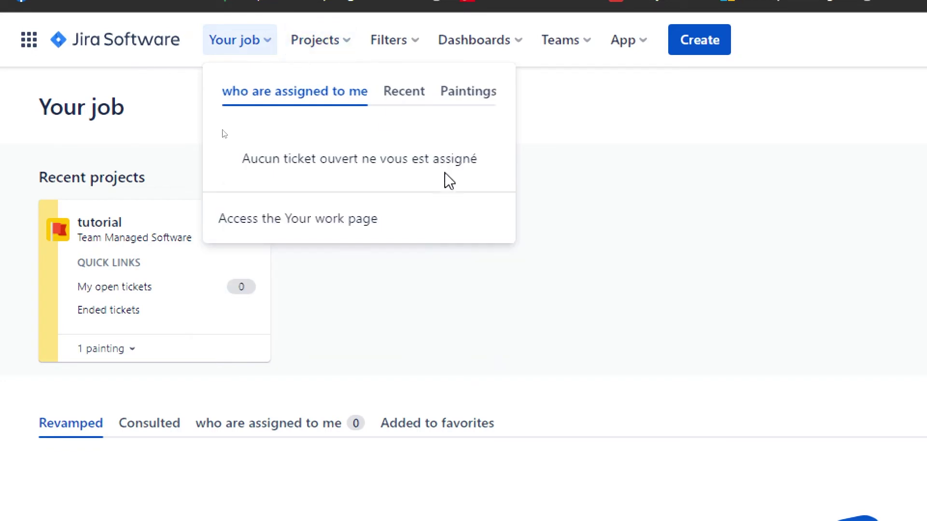
pyautogui.click(466, 93)
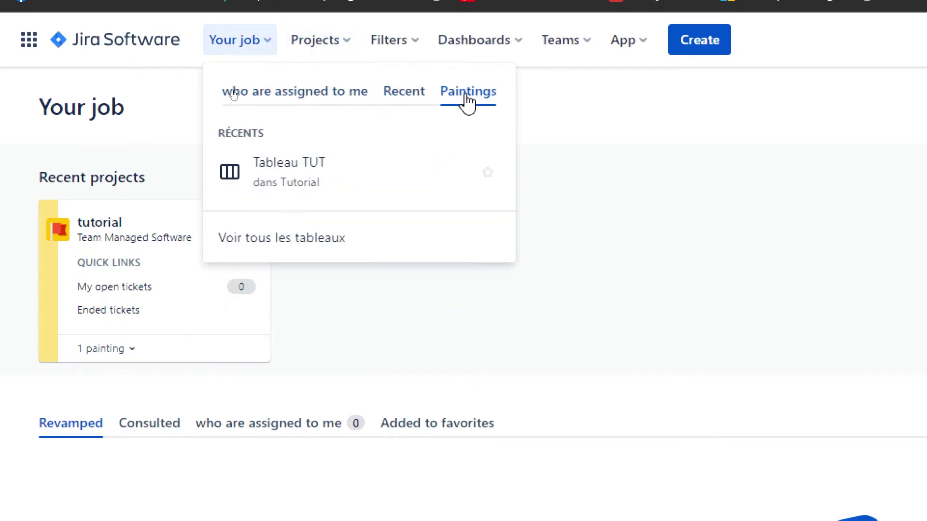
pyautogui.click(544, 118)
pyautogui.click(336, 48)
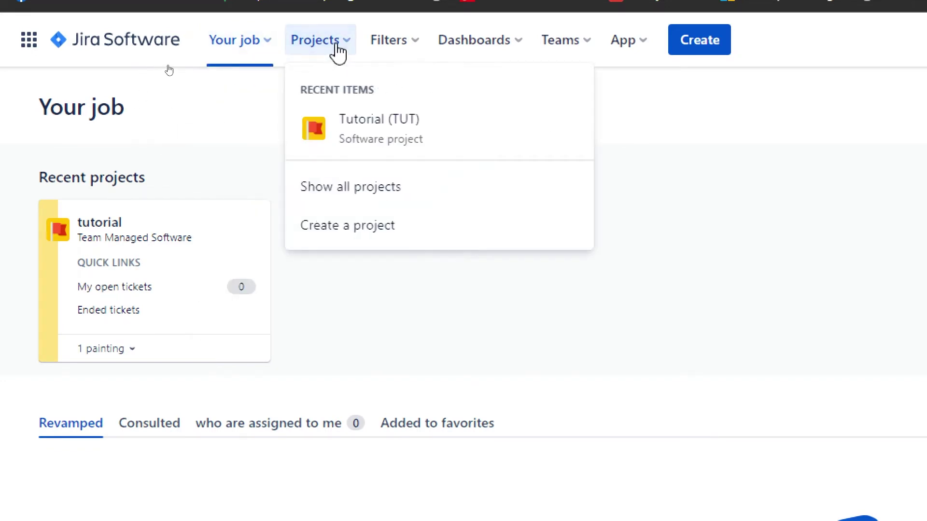
pyautogui.click(405, 51)
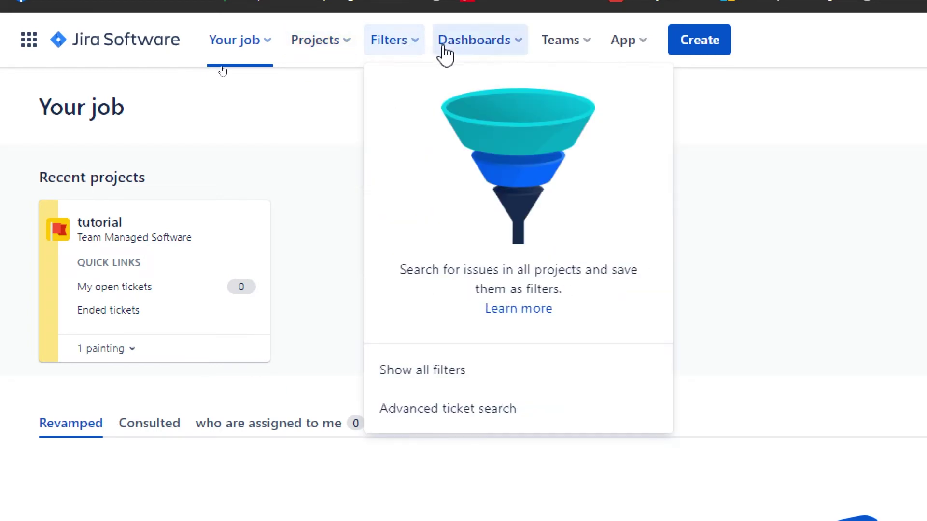
pyautogui.click(503, 55)
pyautogui.click(579, 47)
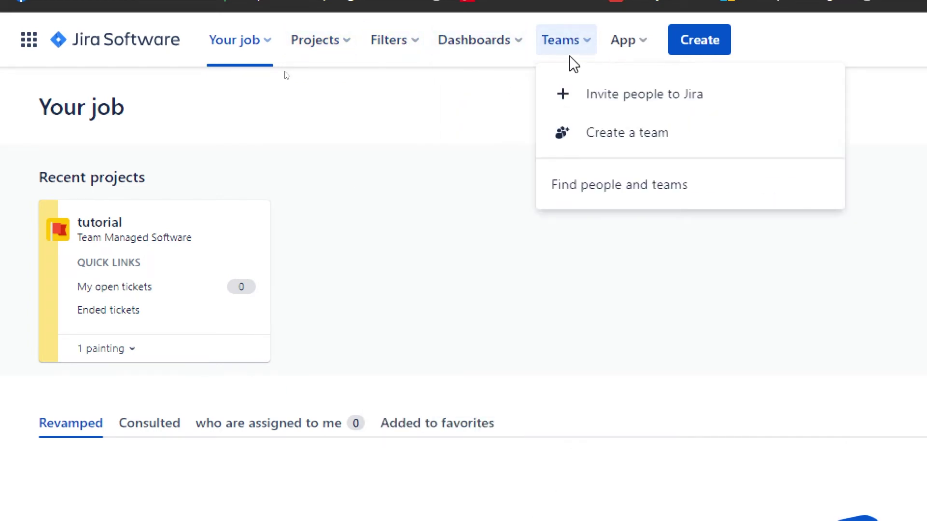
pyautogui.click(636, 49)
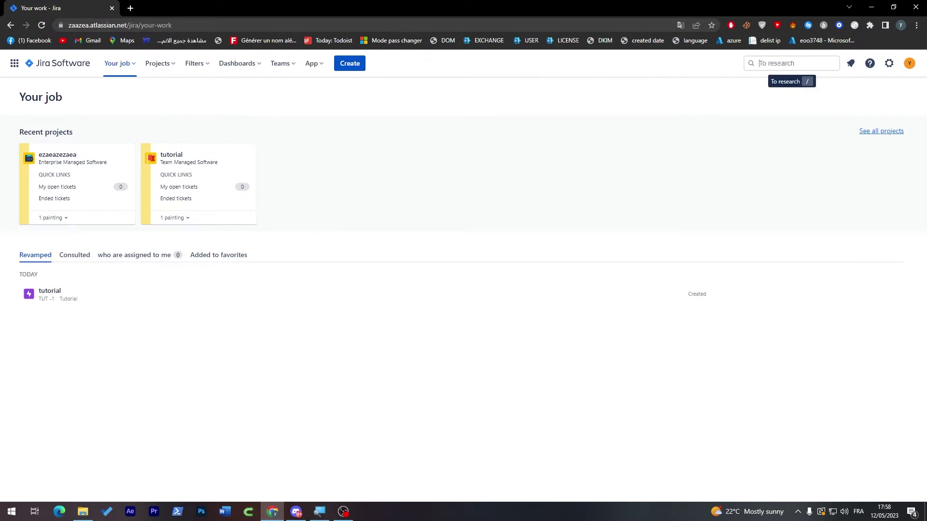
pyautogui.click(777, 63)
pyautogui.write('sprint')
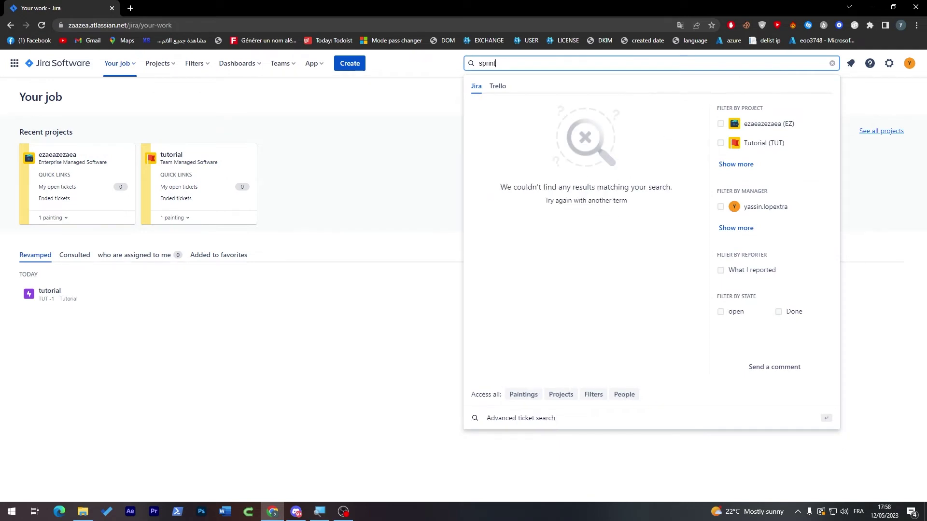
pyautogui.tripleClick(582, 199)
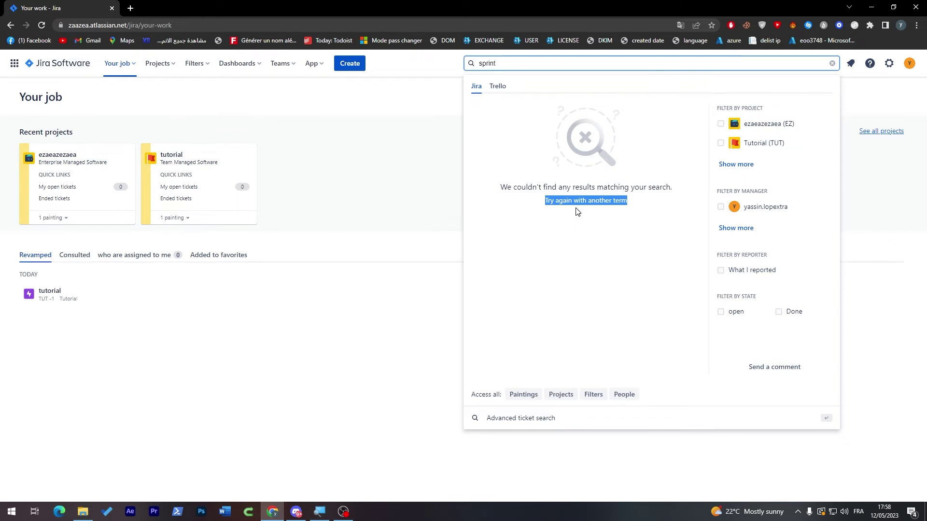
pyautogui.click(577, 212)
pyautogui.tripleClick(558, 187)
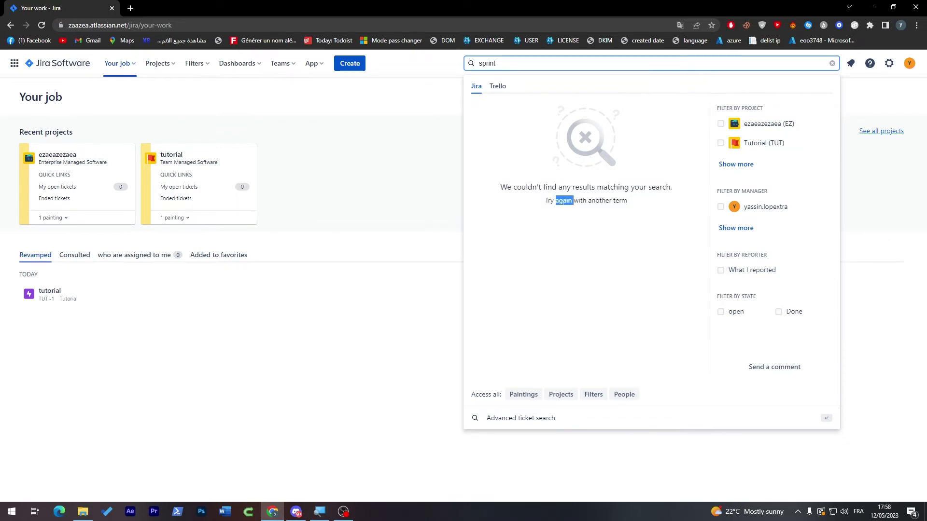
pyautogui.tripleClick(563, 200)
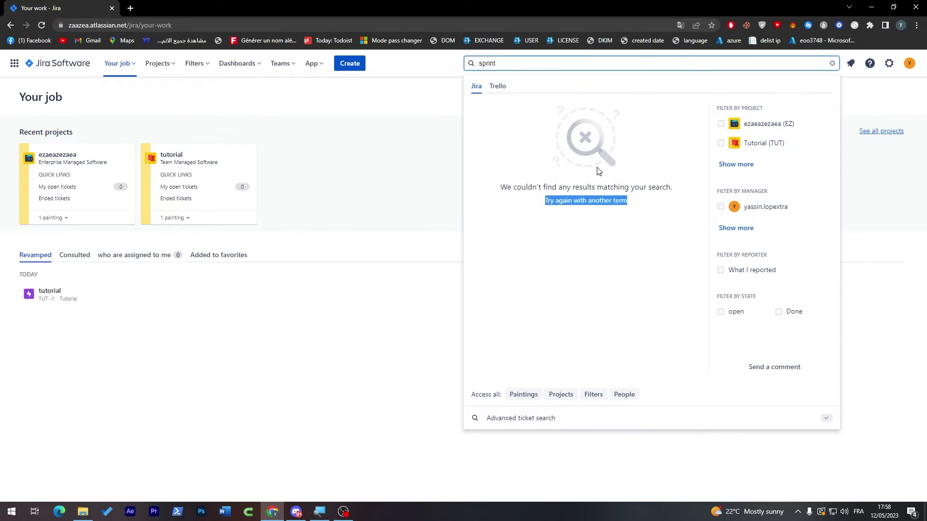
pyautogui.click(440, 255)
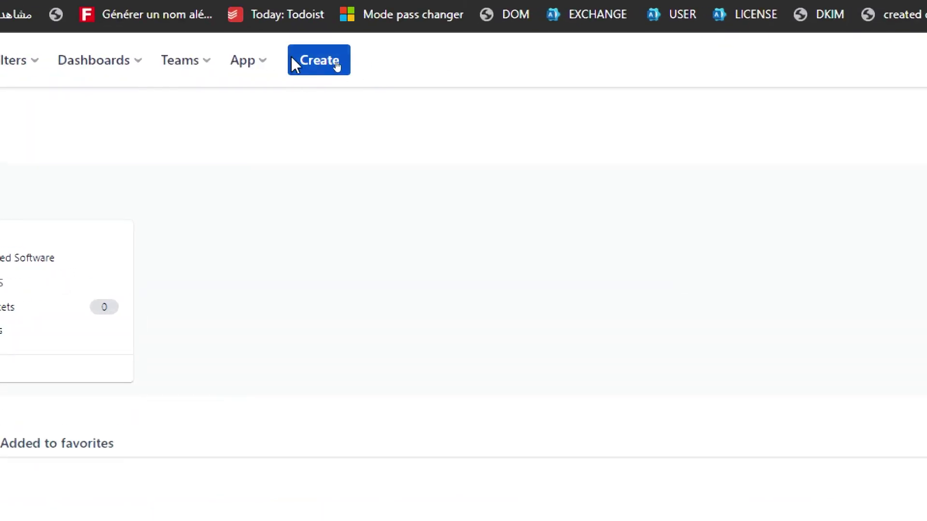
# Step: Start a new ticket in the Tutorial (TUT) project
pyautogui.click(305, 64)
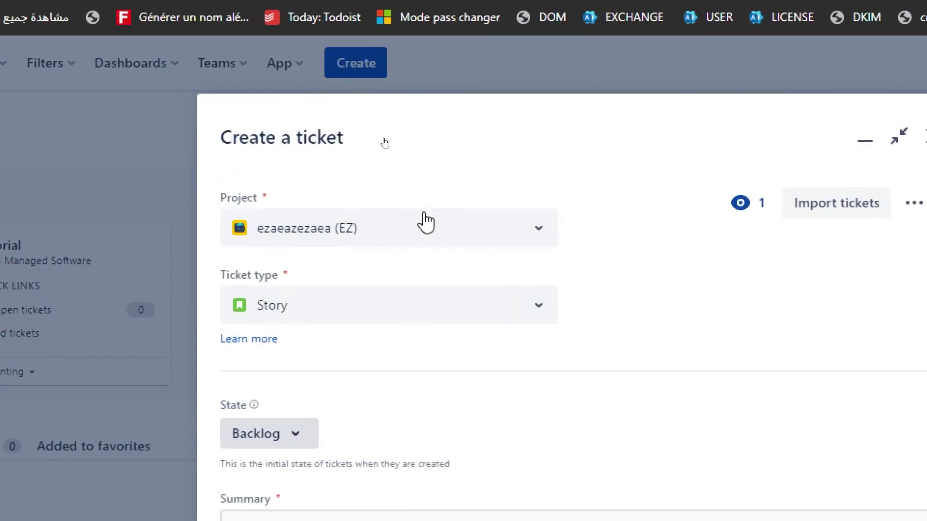
pyautogui.click(416, 236)
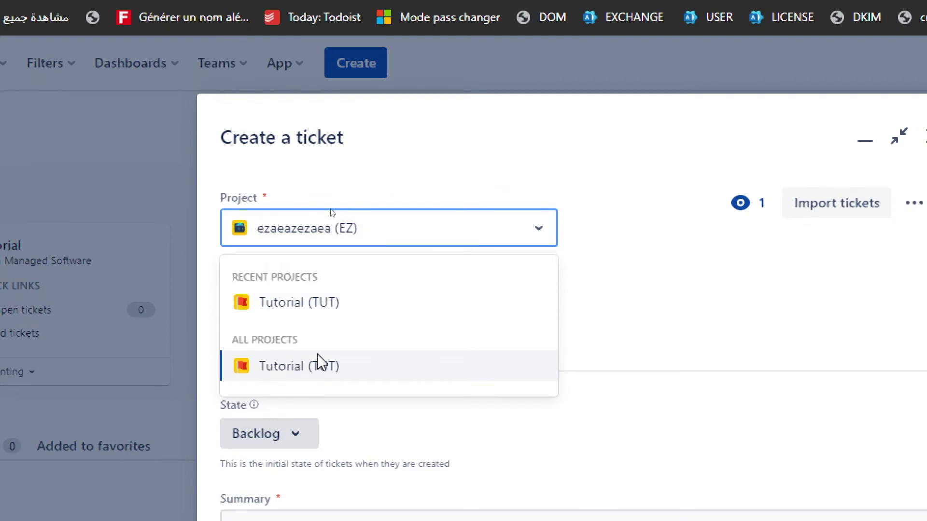
pyautogui.click(241, 303)
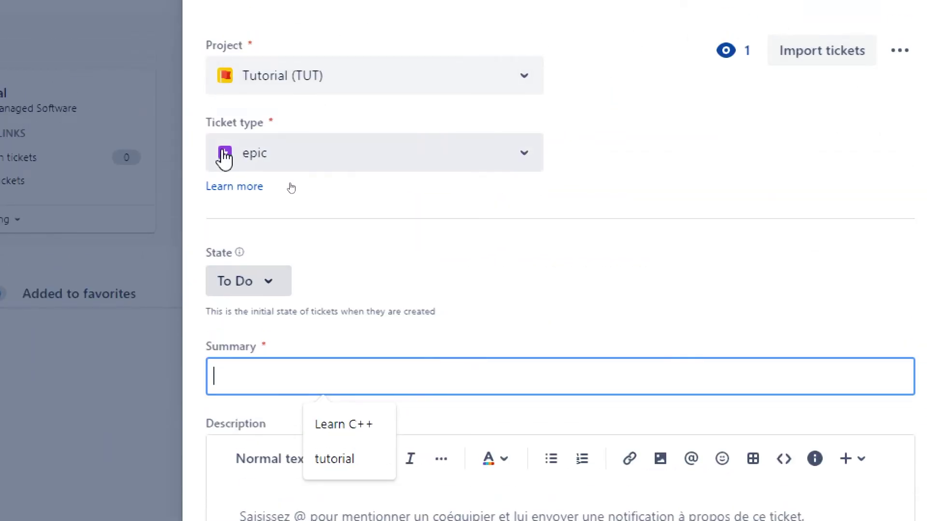
# Step: Keep the ticket type as epic and the starting state as To Do
pyautogui.click(289, 148)
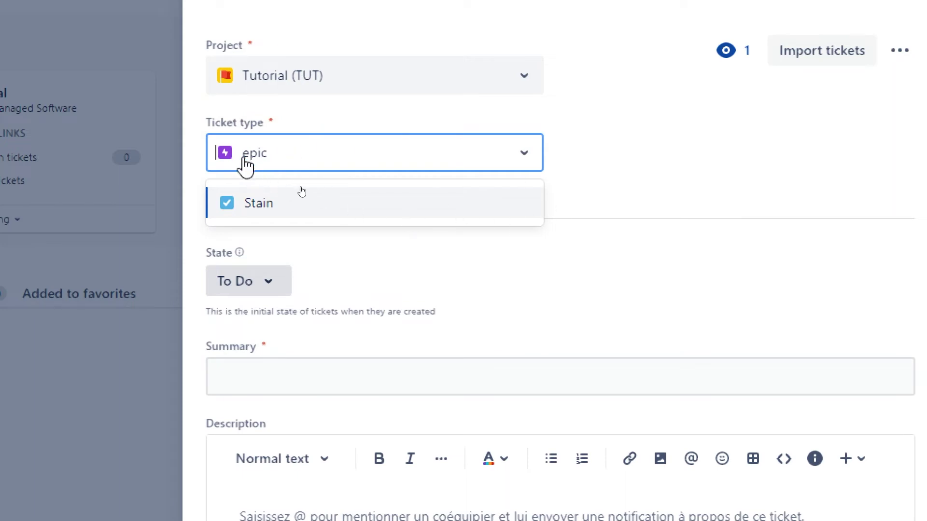
pyautogui.click(379, 166)
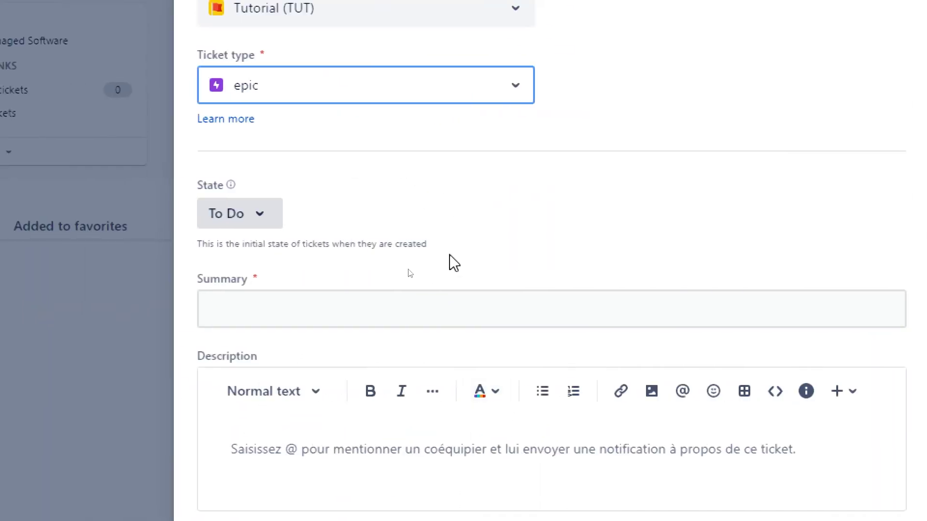
pyautogui.click(451, 262)
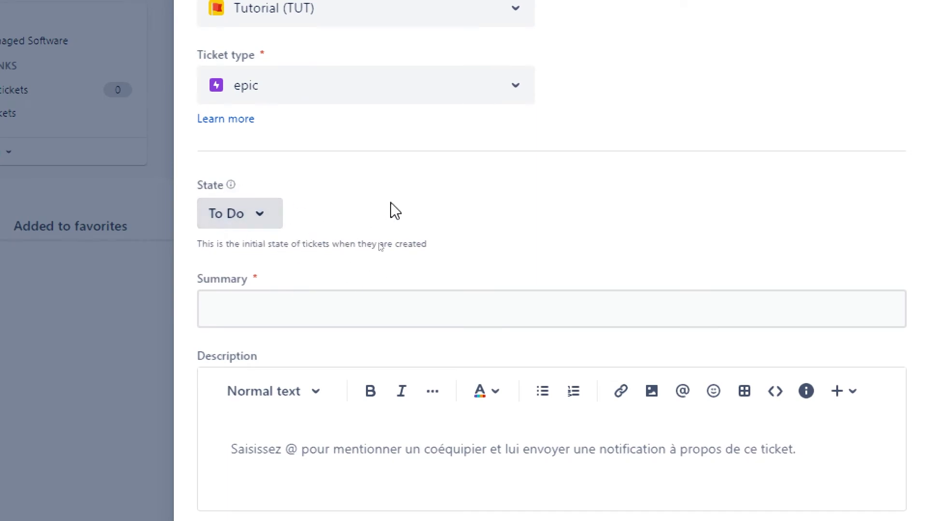
pyautogui.click(261, 220)
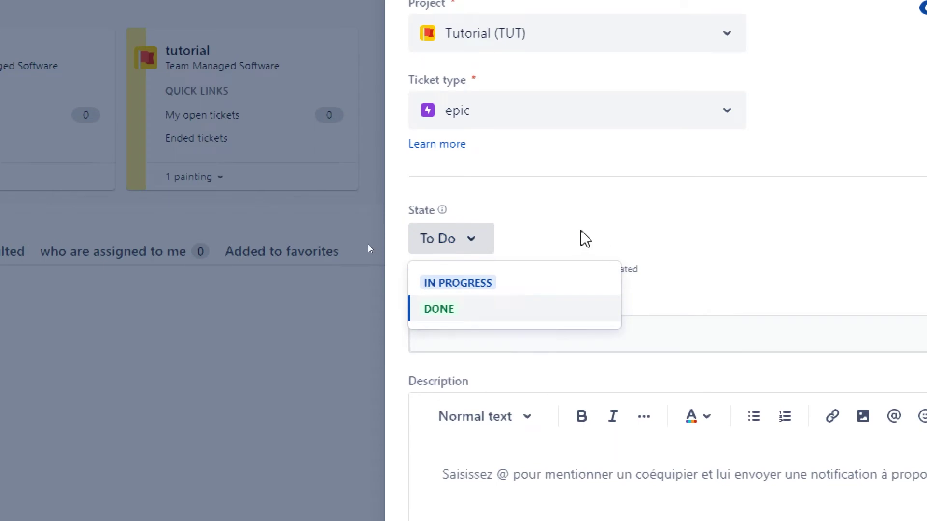
pyautogui.click(585, 238)
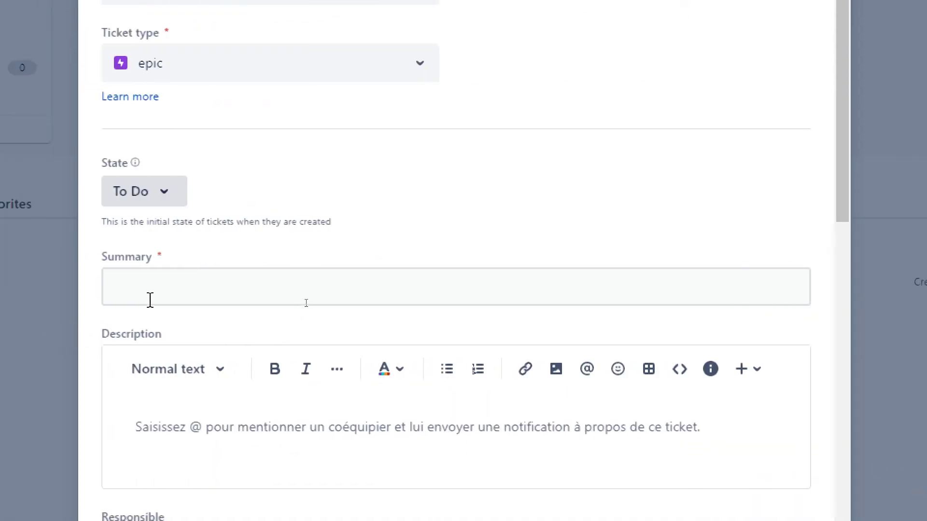
pyautogui.click(150, 300)
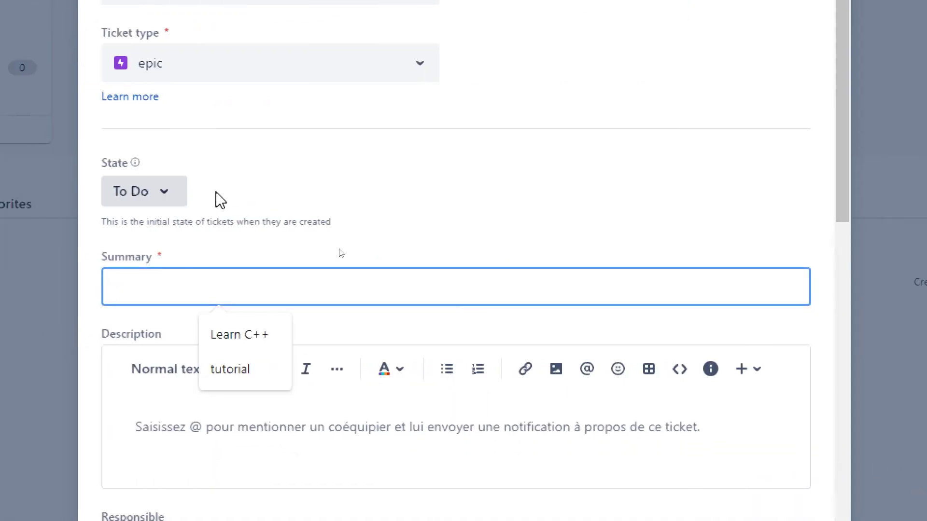
# Step: Enter summary 'Record video' and description 'Record a video to show up how to create sprints in Jira'
pyautogui.write('Record v')
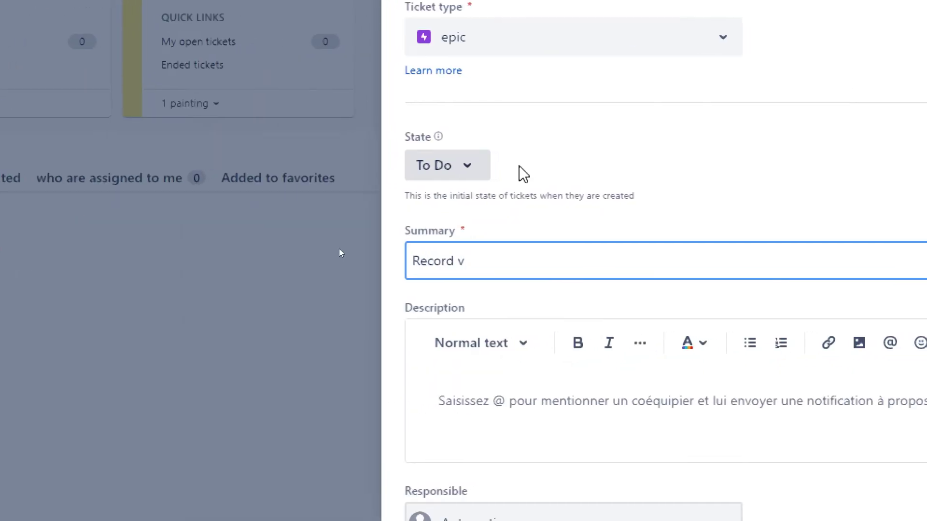
pyautogui.write('ideo')
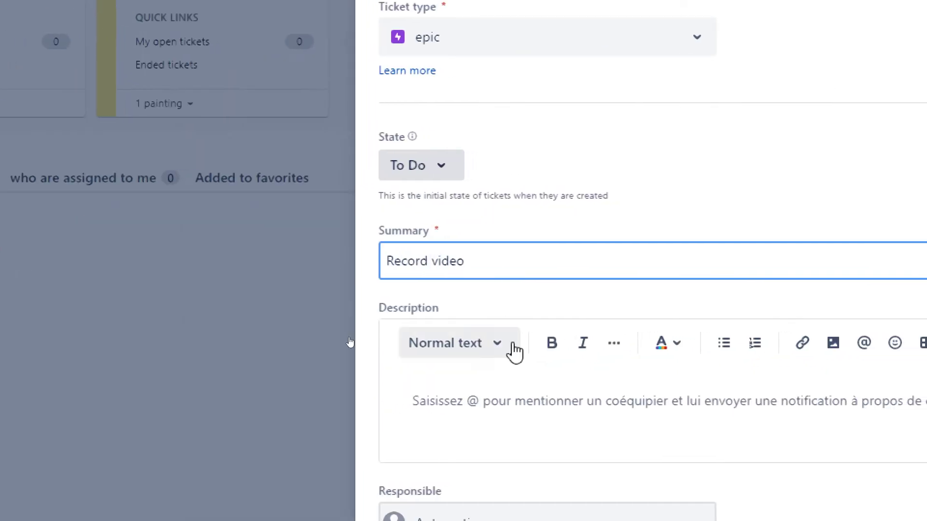
pyautogui.click(482, 399)
pyautogui.write('Record a video ')
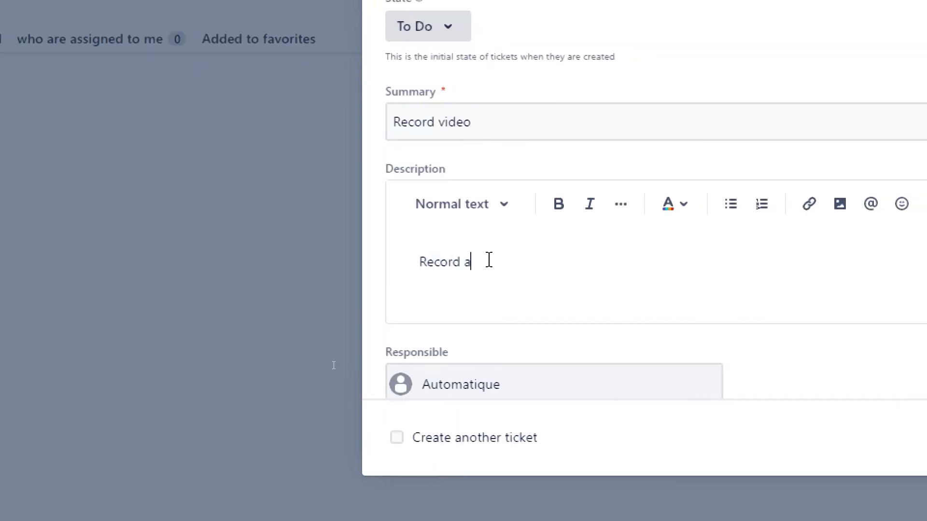
pyautogui.write('to show up o')
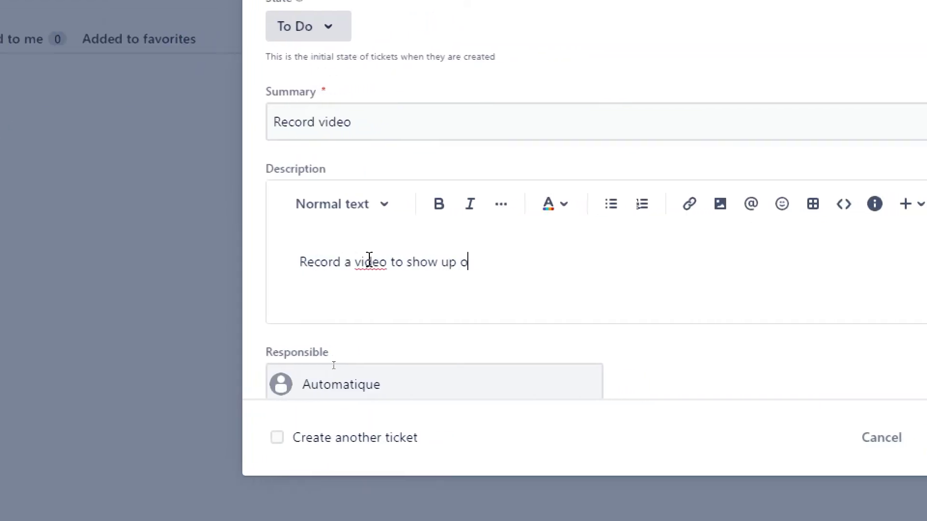
pyautogui.press('BackSpace')
pyautogui.write('how to create s')
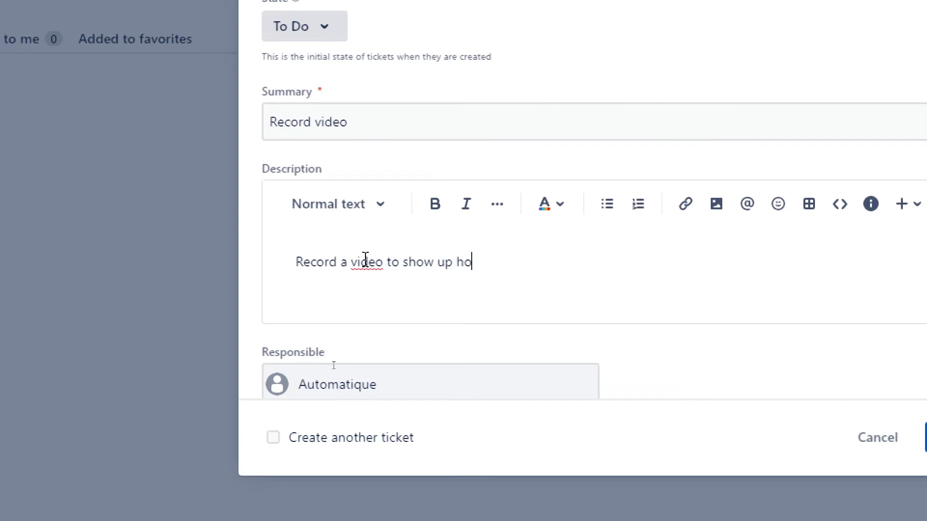
pyautogui.write('prints in j')
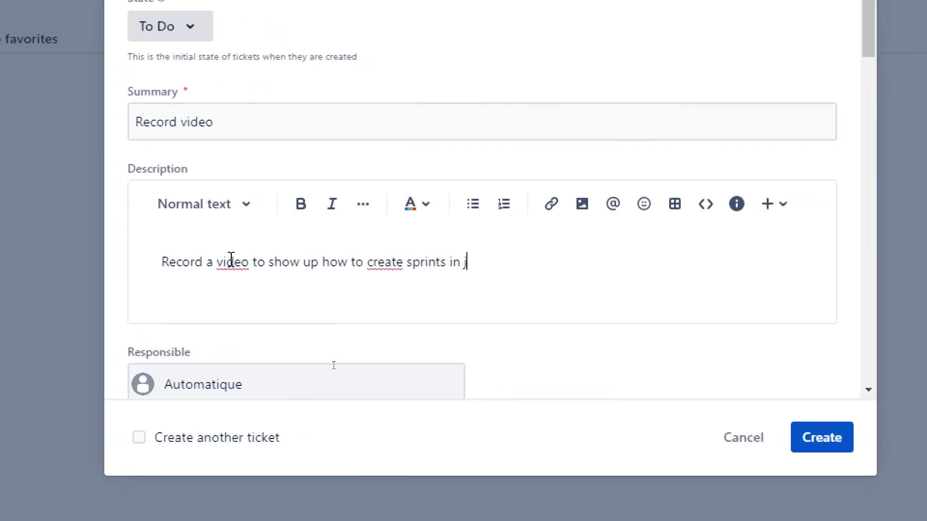
pyautogui.press('BackSpace')
pyautogui.write('Jira')
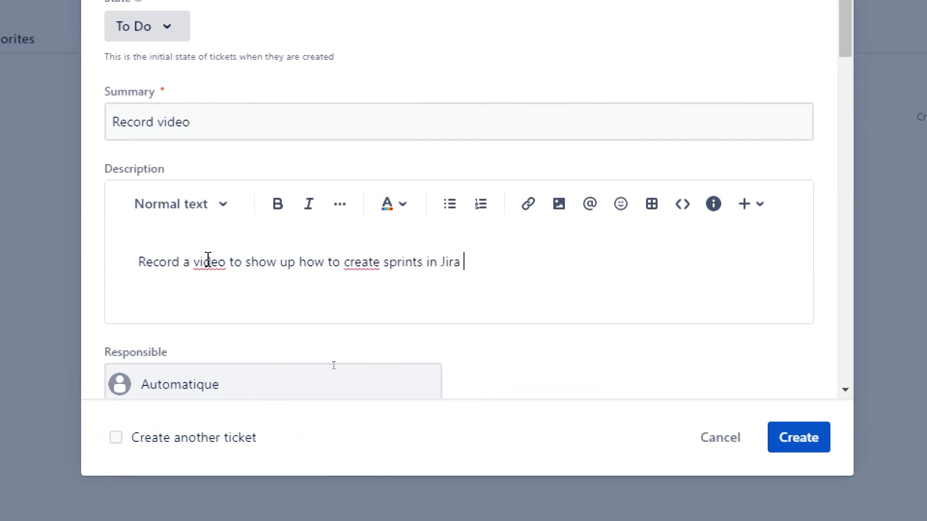
# Step: Assign the epic to yourself
pyautogui.scroll(-5, 830, 116)
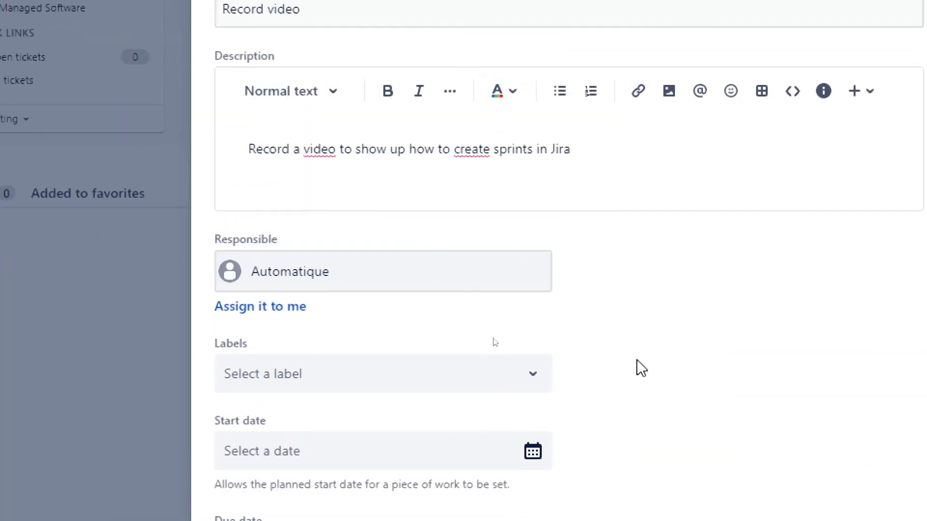
pyautogui.click(395, 155)
pyautogui.click(316, 382)
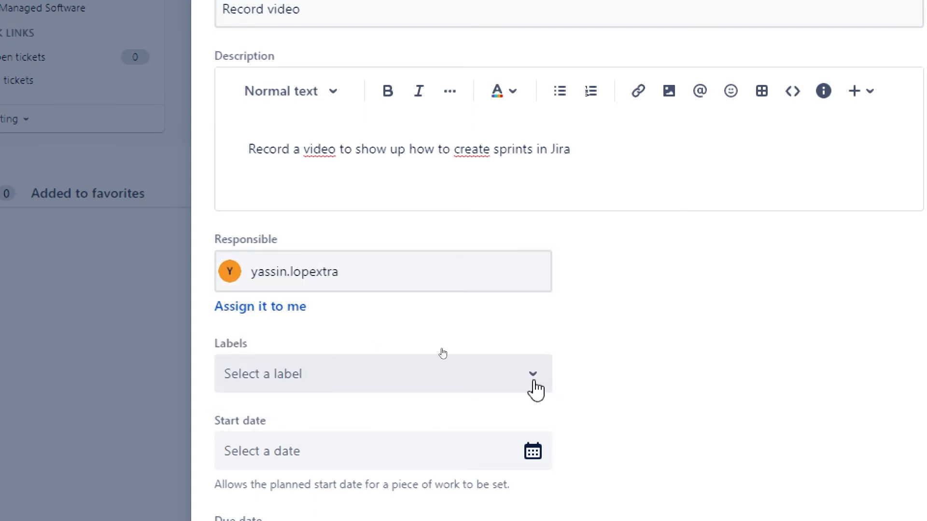
pyautogui.click(310, 295)
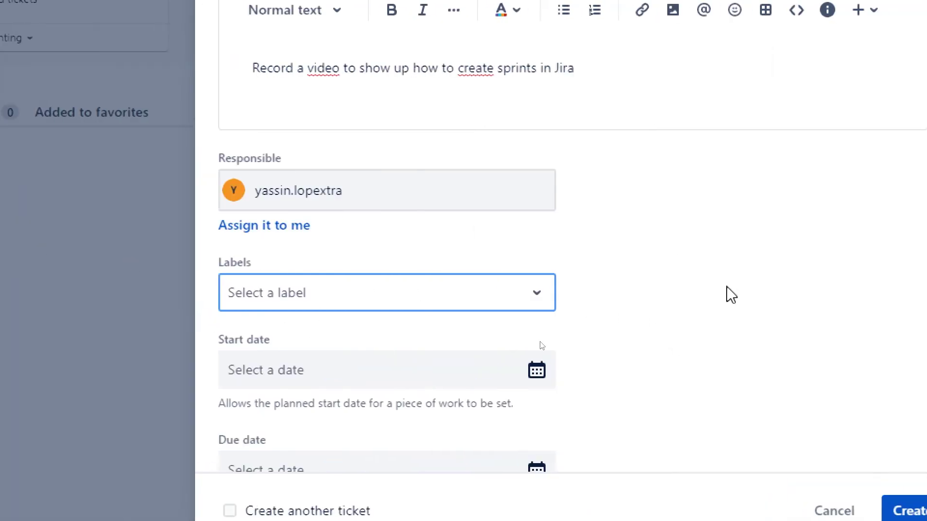
pyautogui.moveTo(856, 224); pyautogui.dragTo(850, 293)
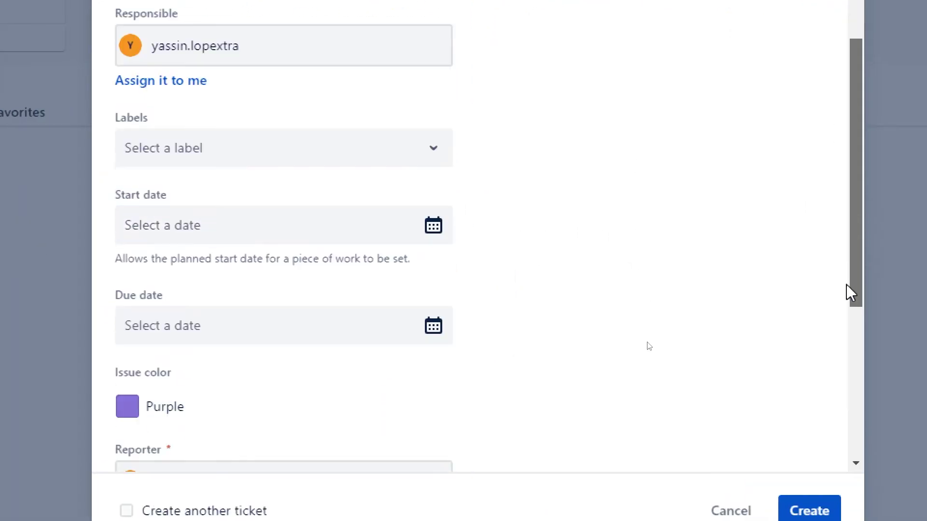
pyautogui.scroll(-1, 232, 246)
# Step: Set the start date to 05/13/2023 and the due date to 05/14/2023
pyautogui.click(151, 155)
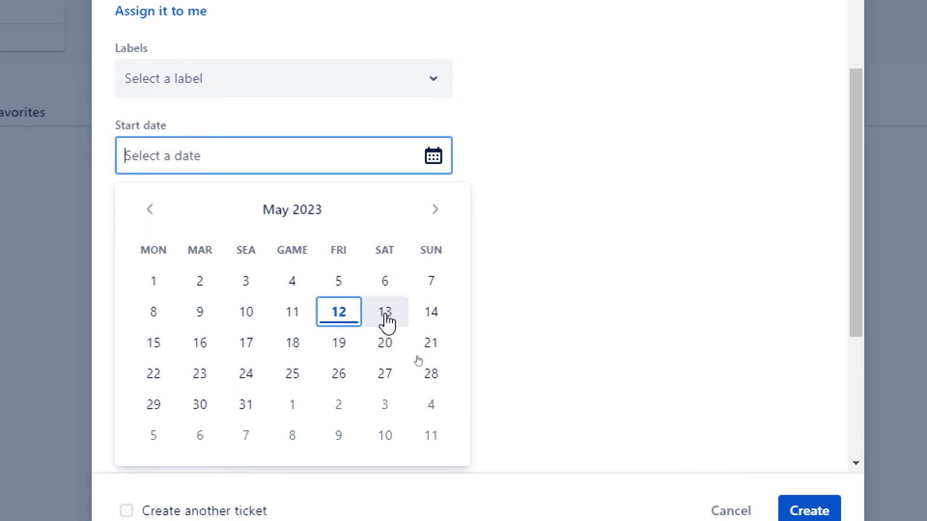
pyautogui.click(387, 321)
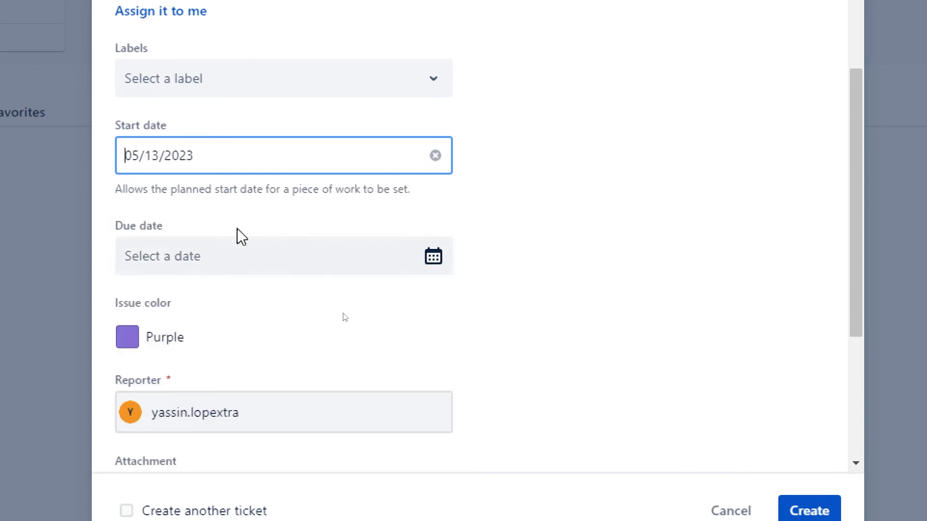
pyautogui.click(217, 242)
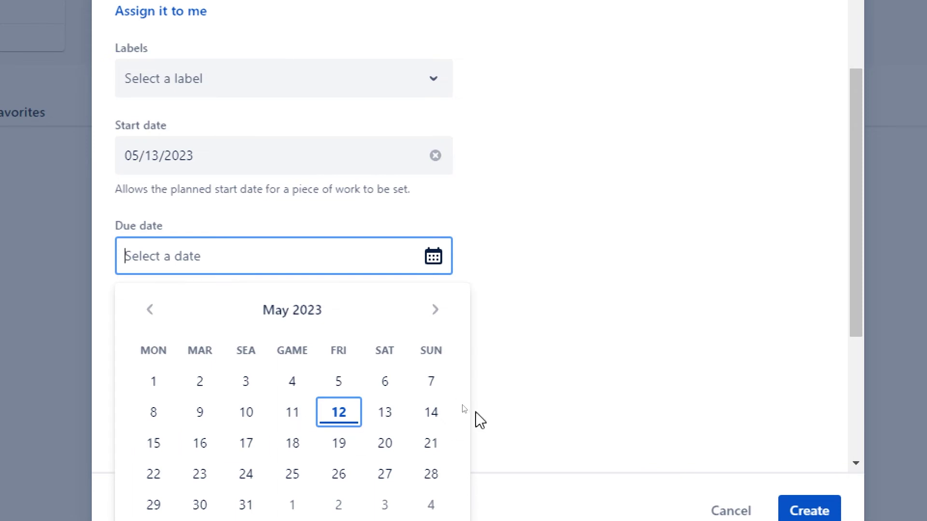
pyautogui.click(431, 412)
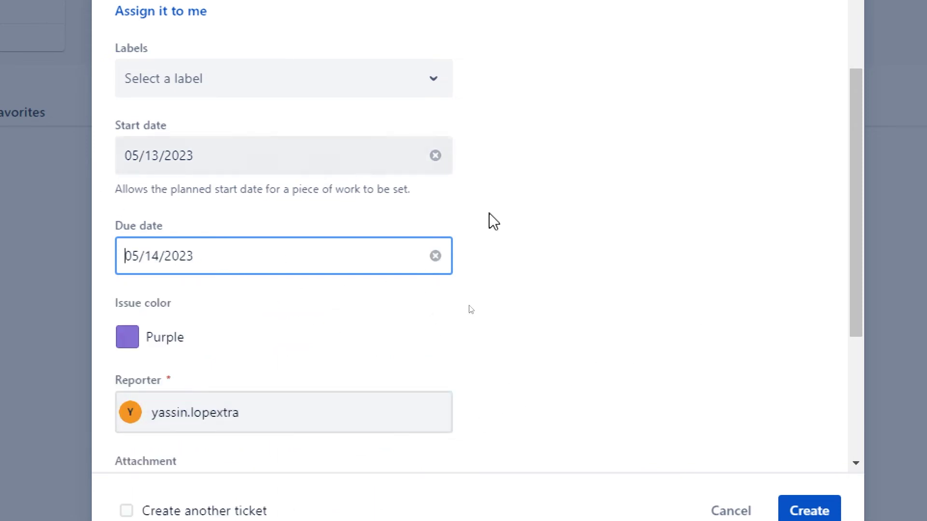
# Step: Change the epic colour to Dark gray
pyautogui.scroll(-4, 855, 245)
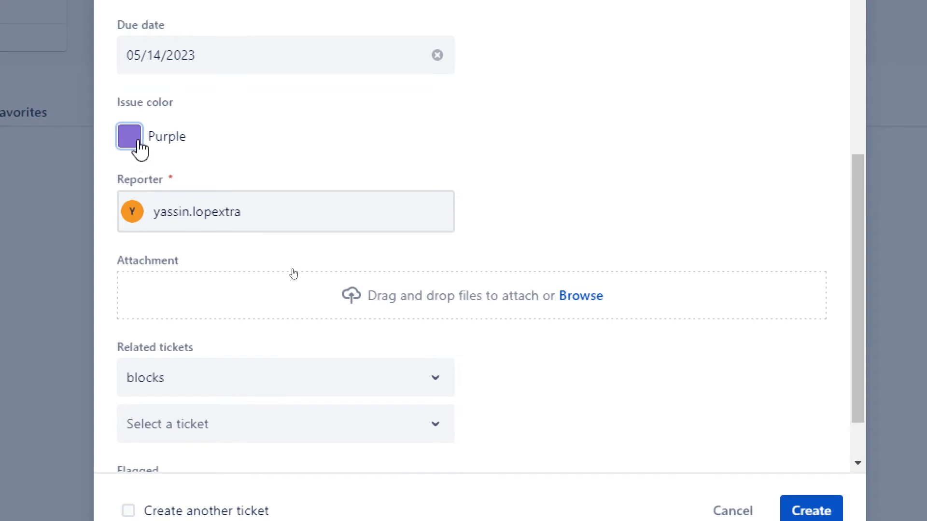
pyautogui.click(124, 137)
pyautogui.click(328, 201)
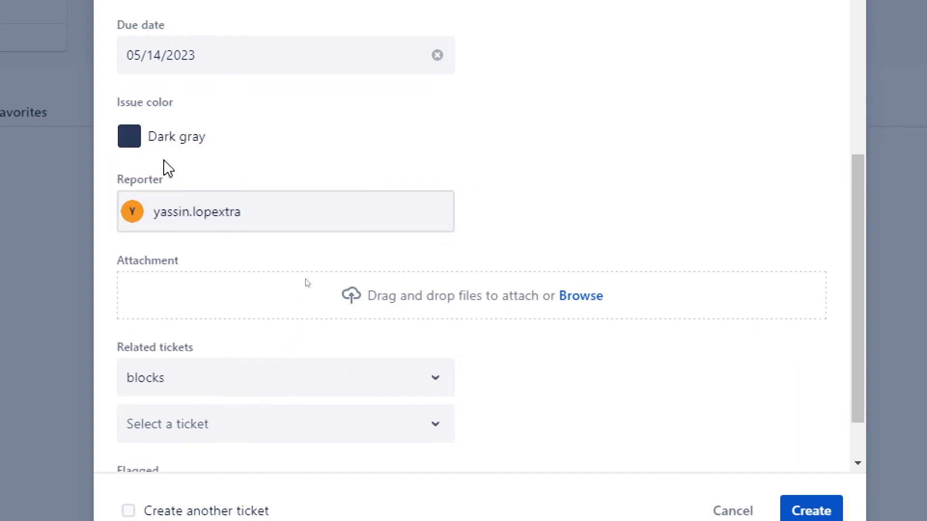
pyautogui.tripleClick(174, 137)
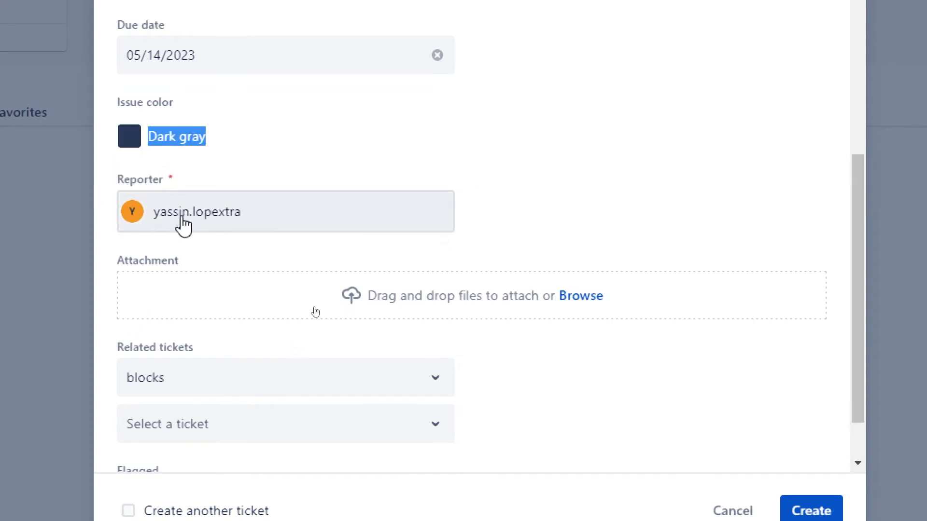
pyautogui.click(570, 295)
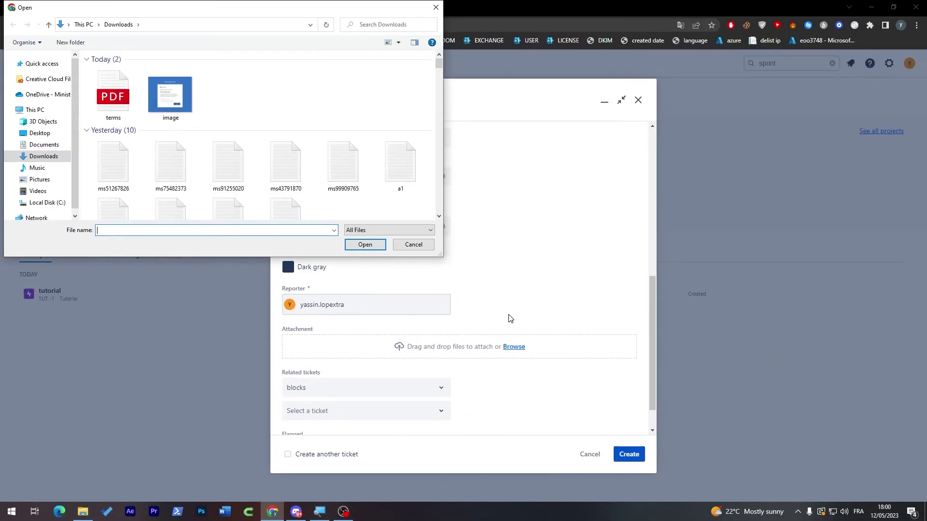
# Step: Attach terms.pdf from the Downloads folder to the epic in the Create form
pyautogui.click(414, 245)
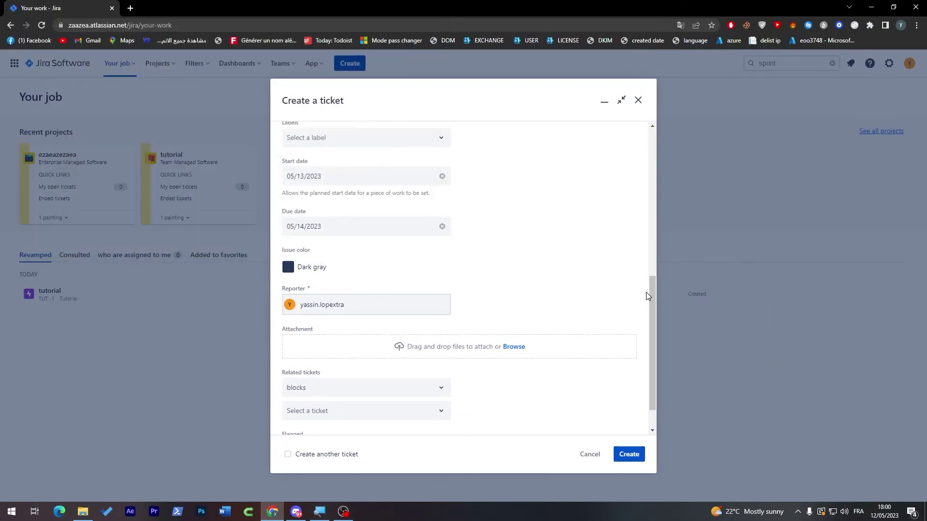
pyautogui.moveTo(651, 291); pyautogui.dragTo(645, 140)
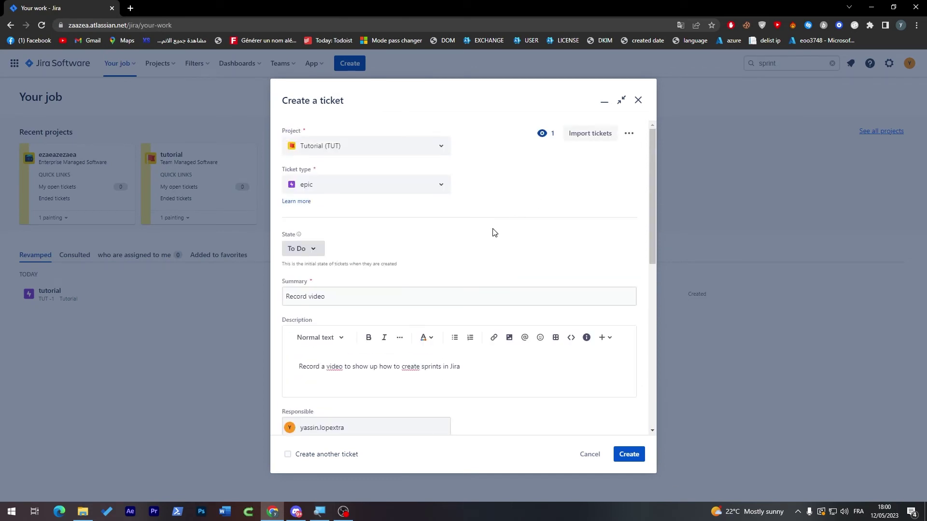
pyautogui.moveTo(652, 231); pyautogui.dragTo(630, 414)
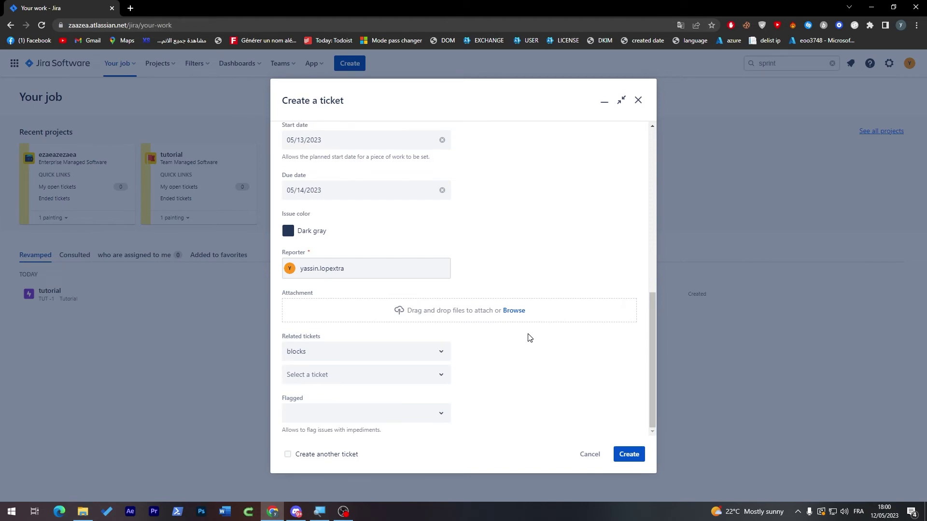
pyautogui.click(513, 310)
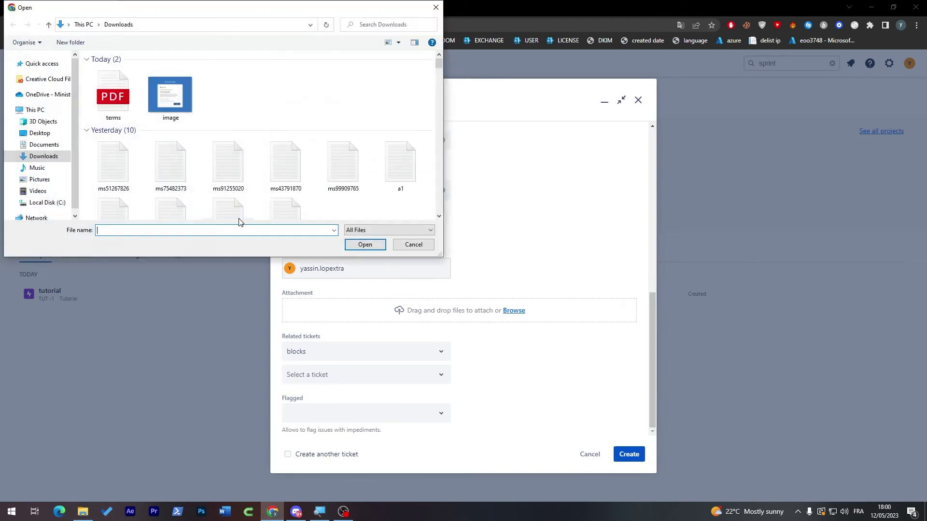
pyautogui.click(111, 96)
pyautogui.click(364, 242)
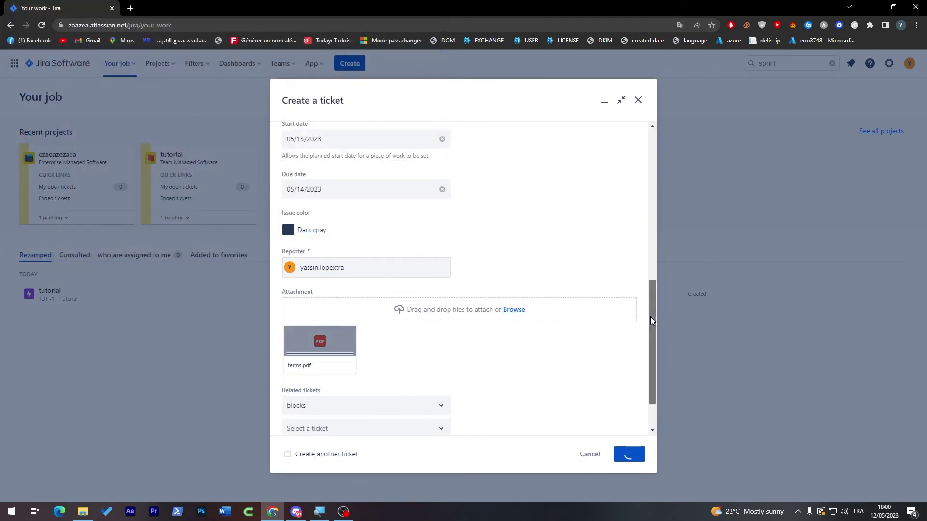
pyautogui.scroll(-1, 627, 389)
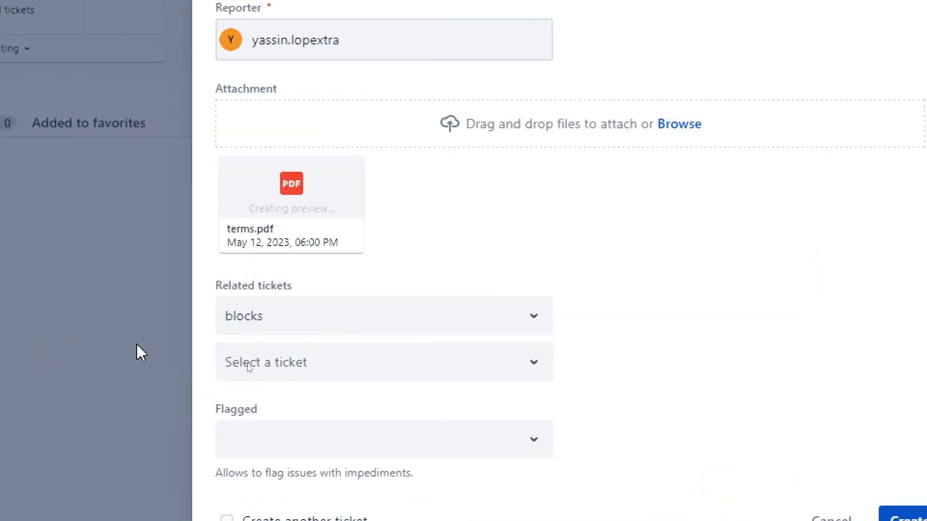
# Step: Link the epic to TUT-1 with the 'blocks' link type
pyautogui.click(327, 348)
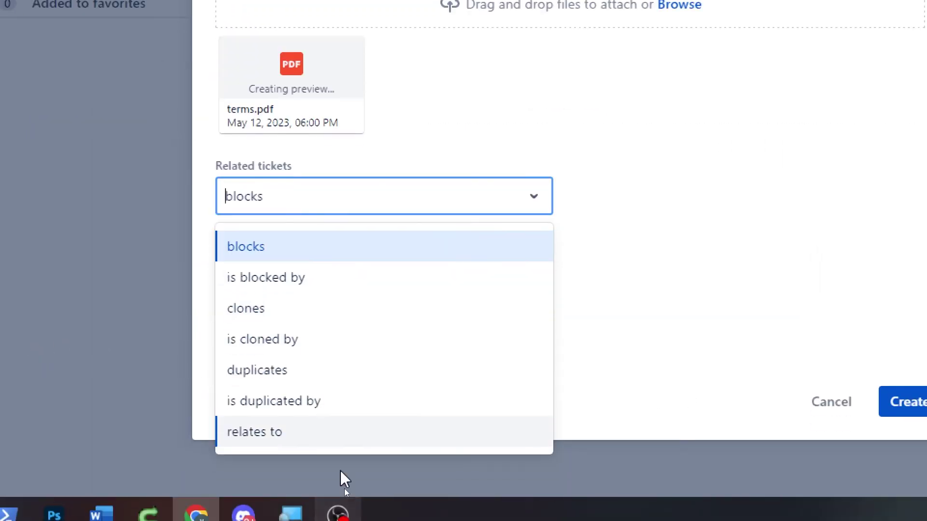
pyautogui.click(769, 236)
pyautogui.click(266, 255)
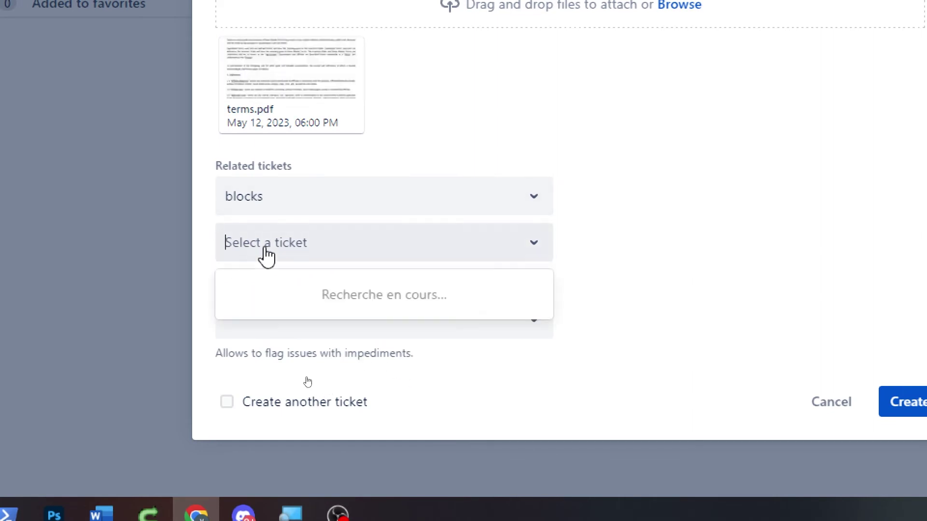
pyautogui.click(299, 327)
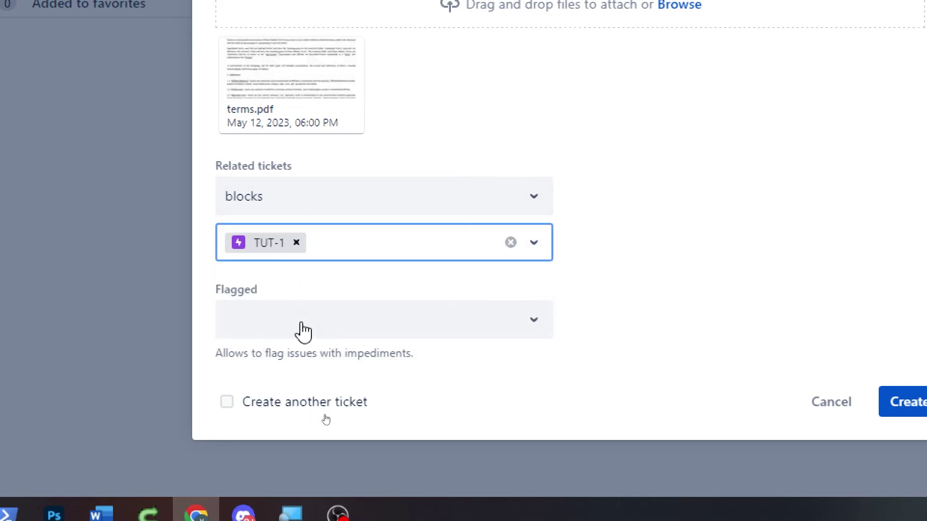
# Step: Flag the epic as an Impediment, create it as TUT-2, and return to the project board
pyautogui.click(291, 333)
pyautogui.click(347, 372)
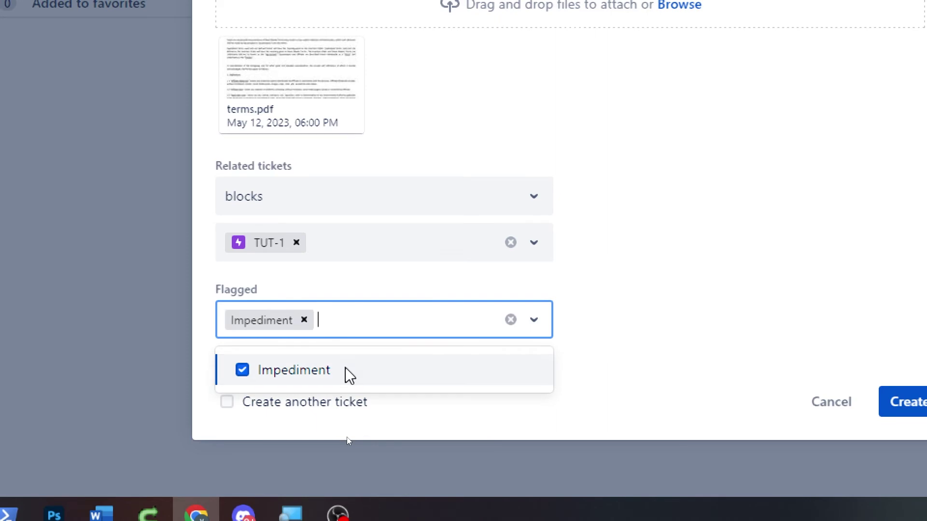
pyautogui.click(745, 352)
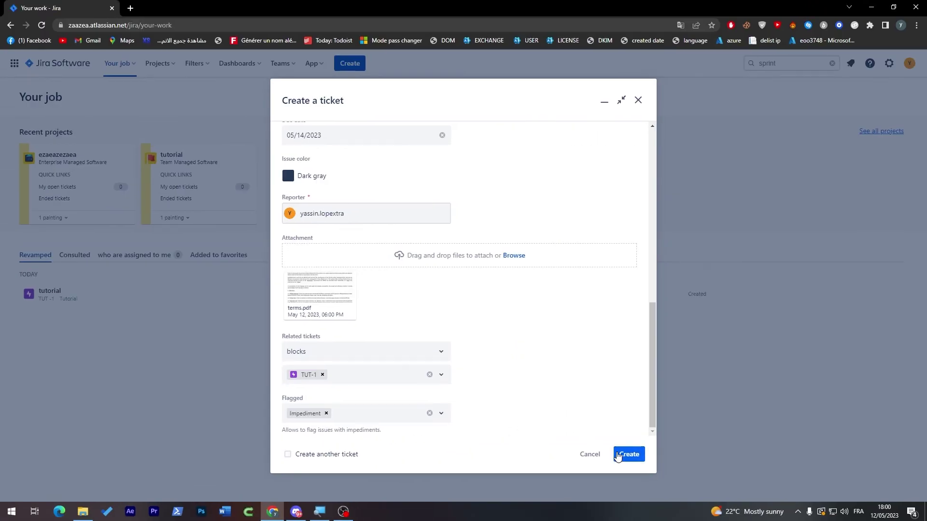
pyautogui.click(622, 454)
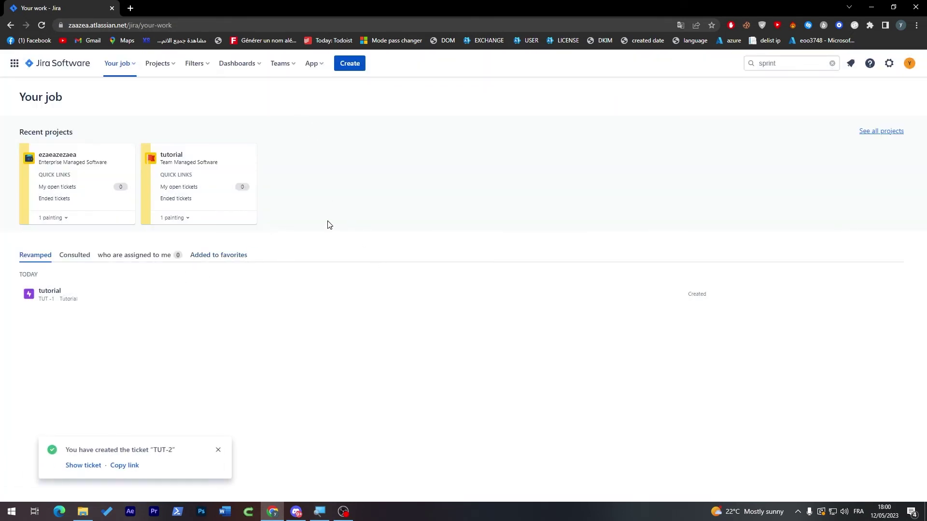
pyautogui.click(174, 160)
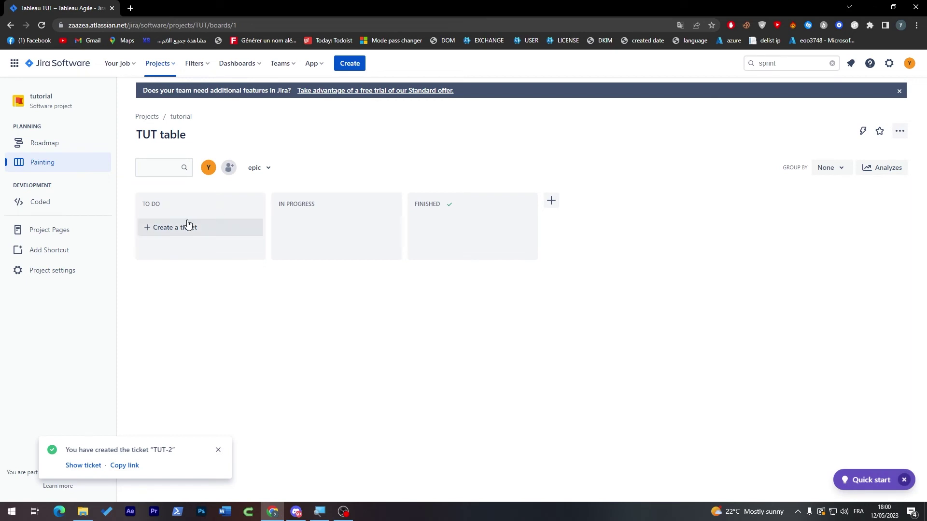
# Step: On the Tutorial roadmap, draw a dependency link between TUT-2 and TUT-1
pyautogui.click(73, 145)
pyautogui.moveTo(405, 217)
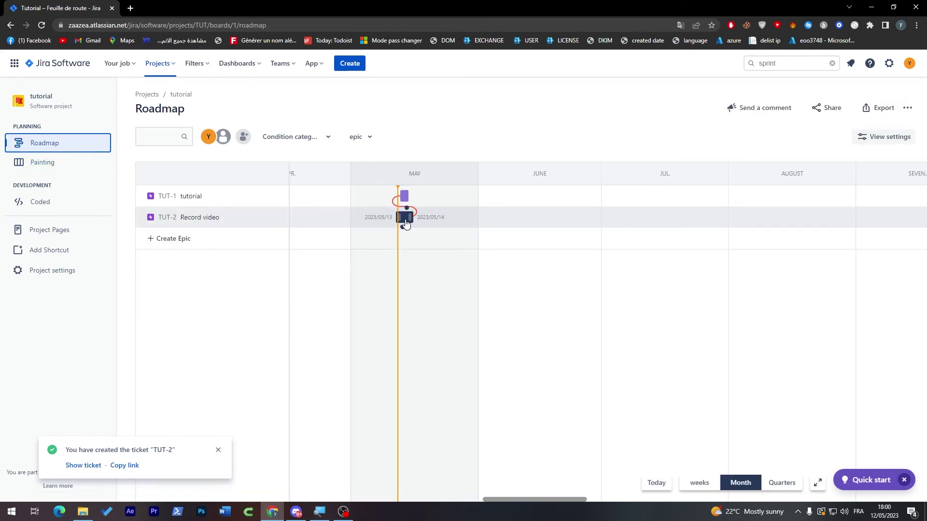
pyautogui.moveTo(406, 208); pyautogui.dragTo(404, 196)
# Step: Open the Record video epic's side panel and review its description and title
pyautogui.click(405, 219)
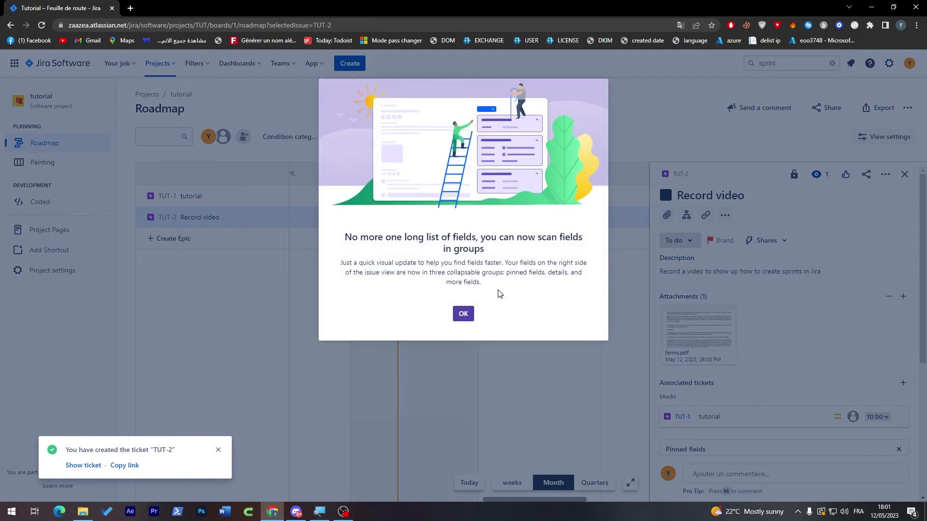
pyautogui.click(462, 314)
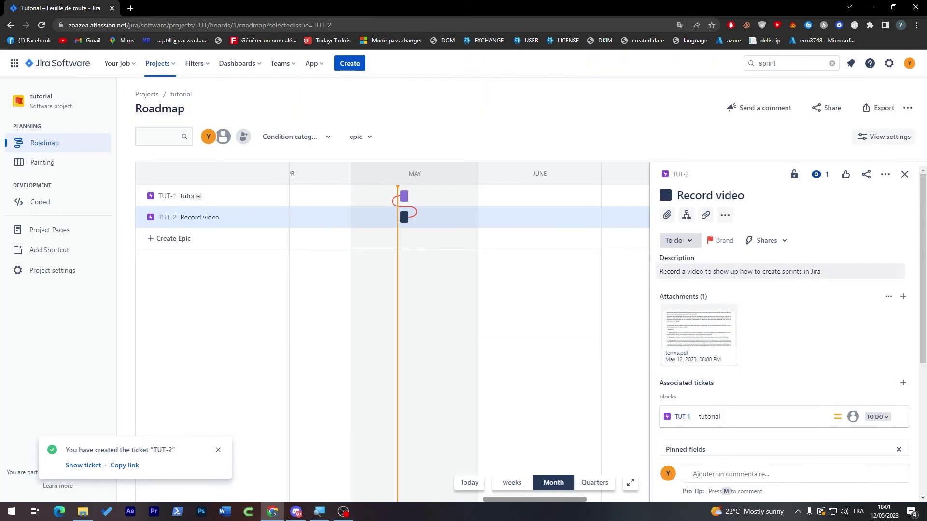
pyautogui.moveTo(663, 272); pyautogui.dragTo(854, 279)
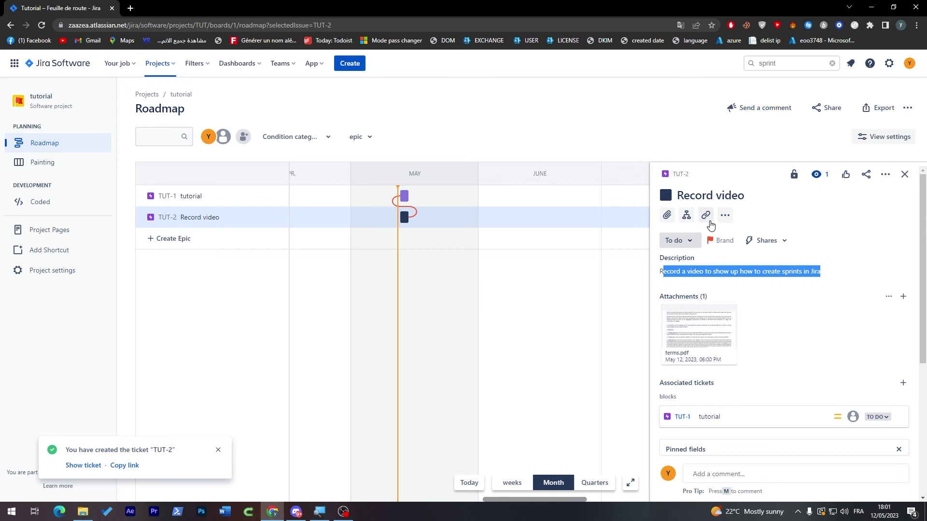
pyautogui.click(729, 196)
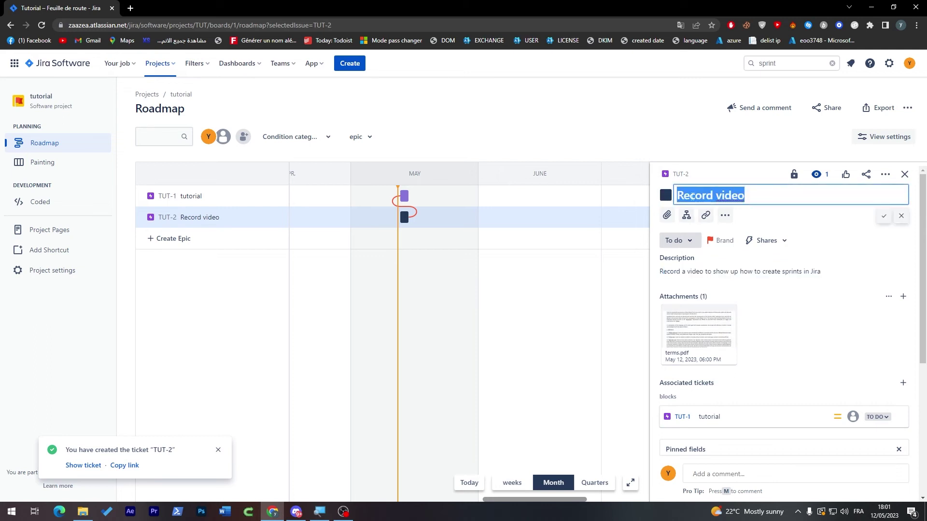
pyautogui.click(913, 261)
pyautogui.scroll(-5, 911, 289)
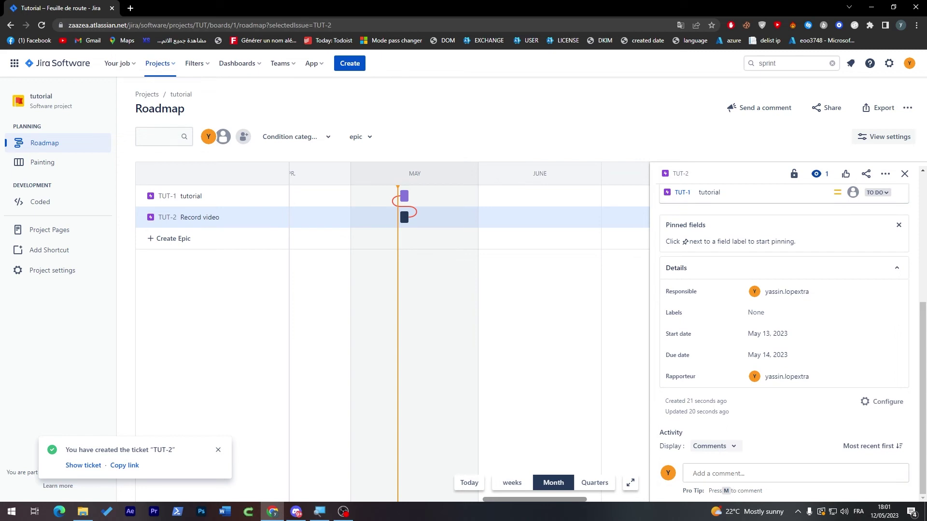
pyautogui.click(735, 478)
# Step: Replace the draft comment text with 'Nice' and post it on epic TUT-2
pyautogui.write('aezaeazea')
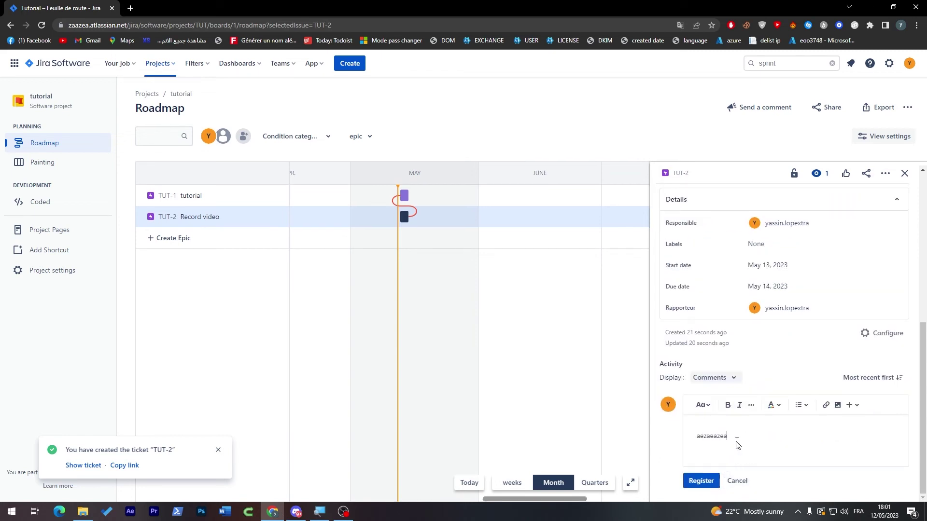
pyautogui.hotkey('ctrl', 'a')
pyautogui.write('Nice')
pyautogui.click(701, 481)
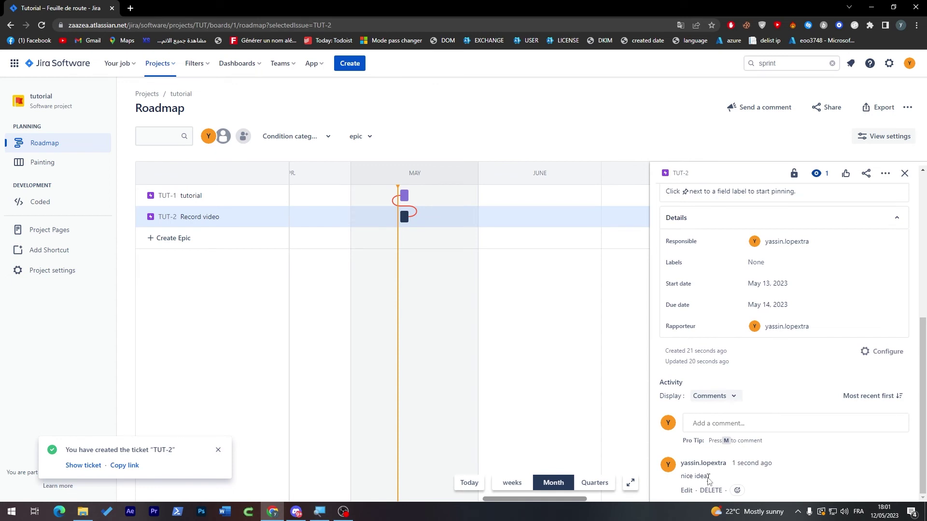
pyautogui.doubleClick(688, 477)
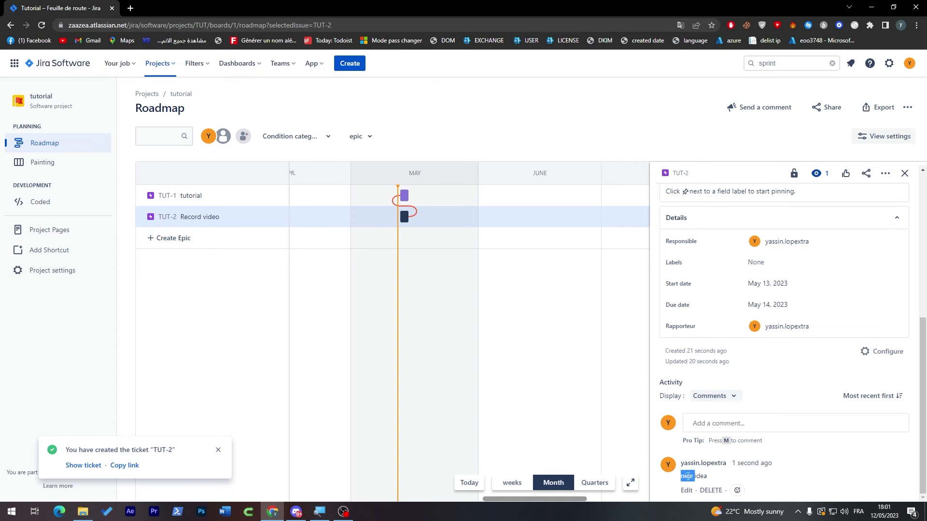
pyautogui.click(782, 392)
pyautogui.moveTo(923, 338); pyautogui.dragTo(924, 205)
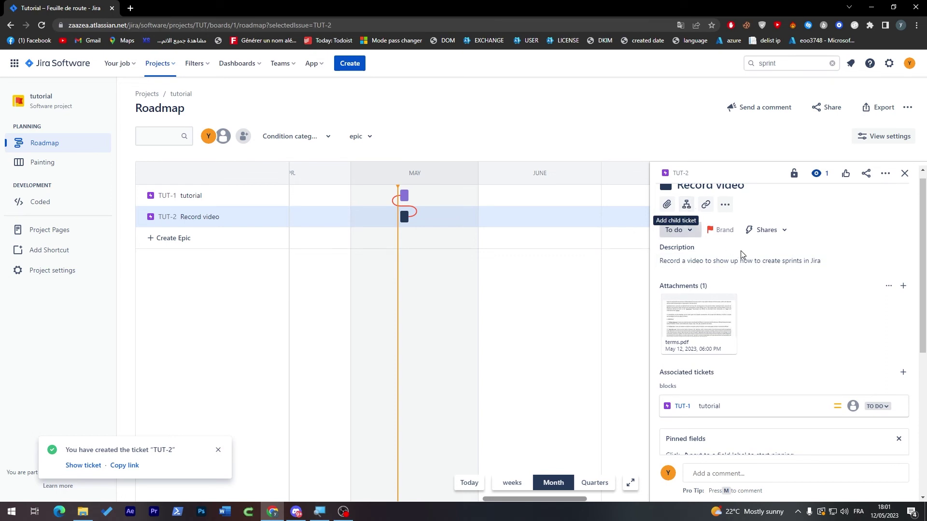
pyautogui.scroll(1, 739, 215)
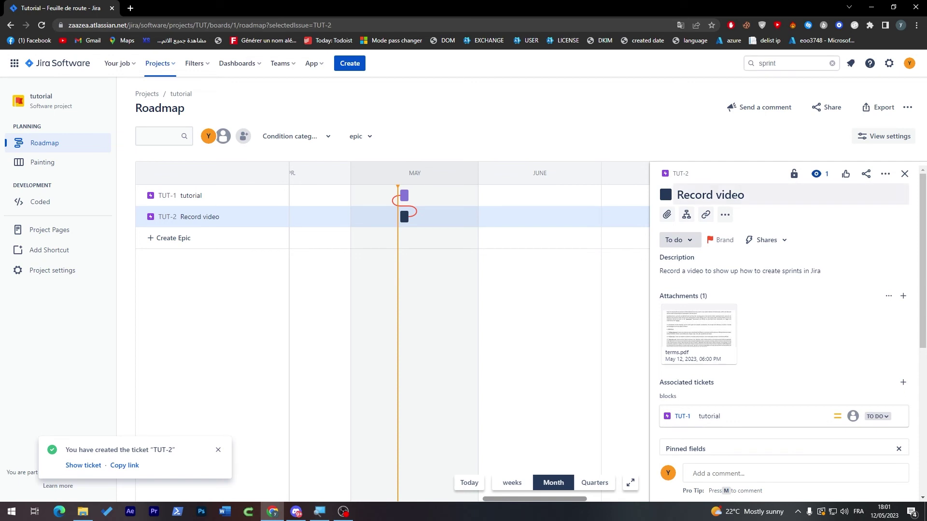
# Step: Create child tickets 'Record the whole video' (TUT-3) and 'Edit the video' (TUT-4) under the epic
pyautogui.click(686, 214)
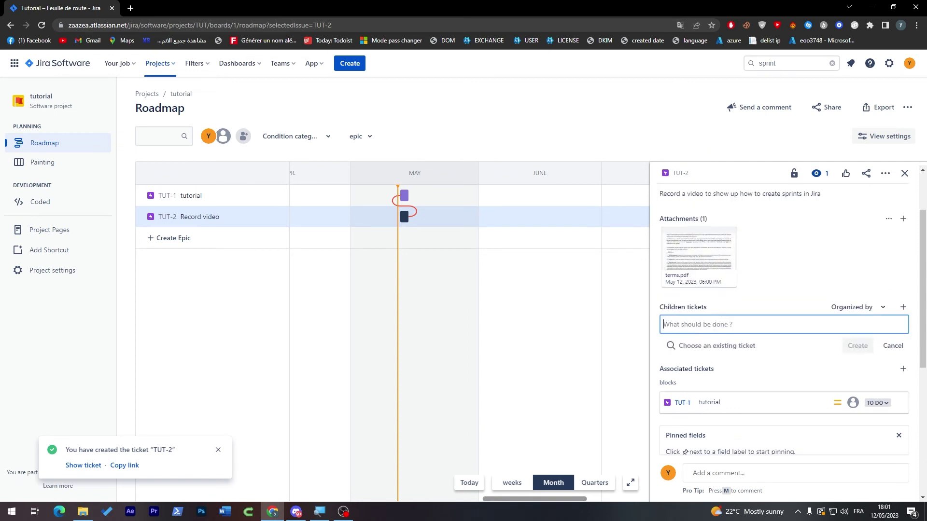
pyautogui.write('Recor')
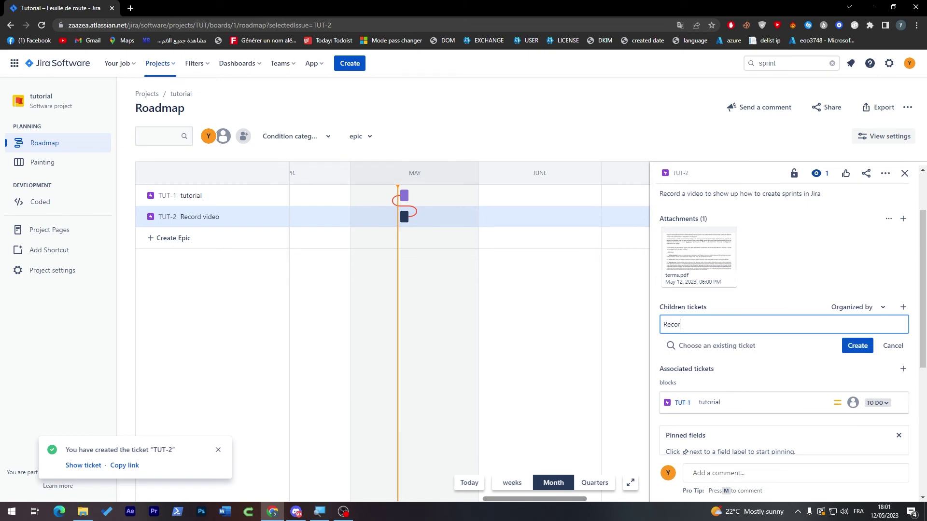
pyautogui.write('d the whole video')
pyautogui.press('Return')
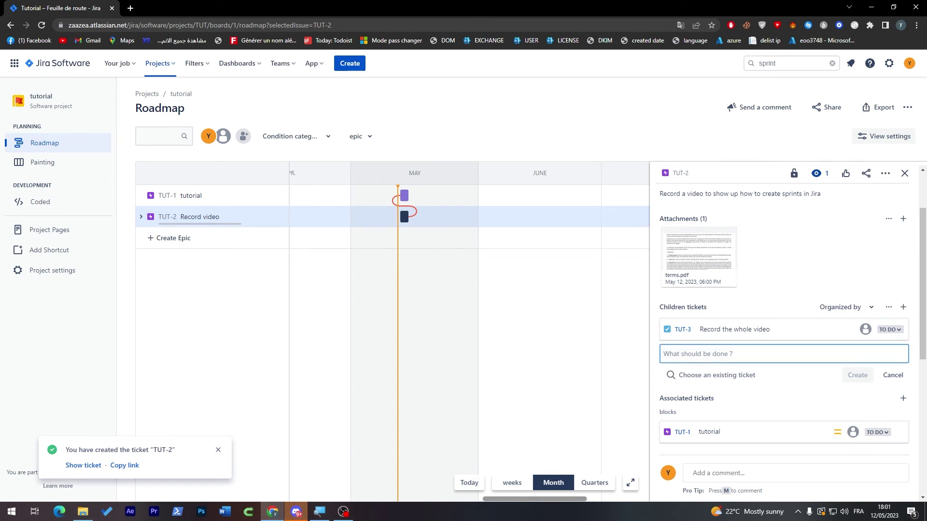
pyautogui.write('Edit')
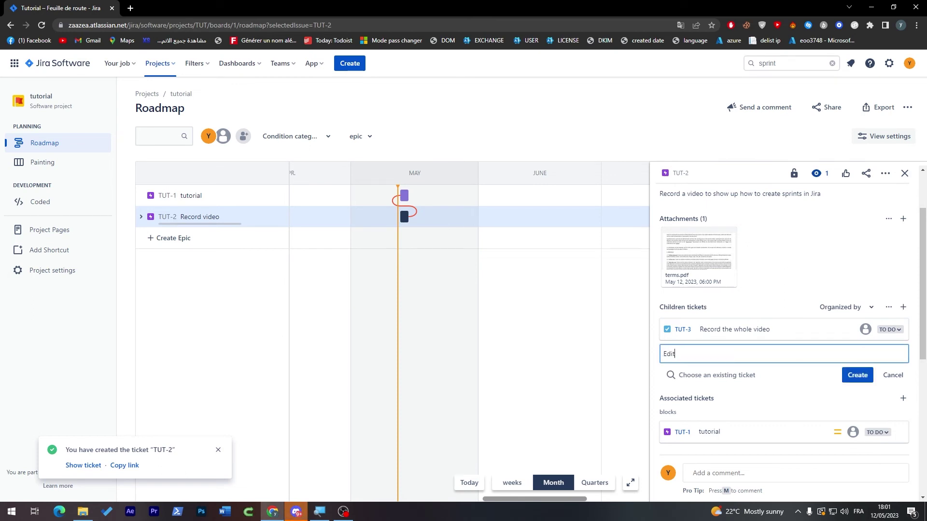
pyautogui.write(' the video')
pyautogui.press('Return')
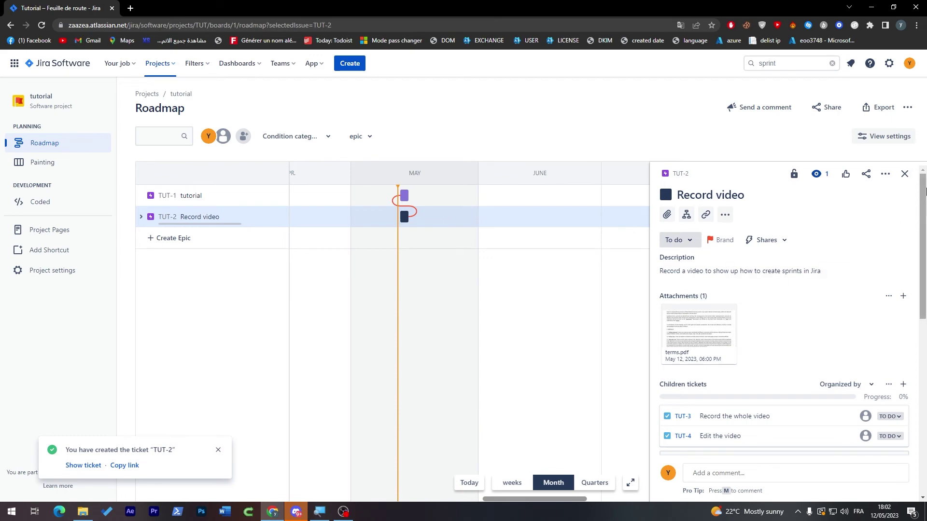
pyautogui.scroll(-10, 901, 384)
# Step: Review the epic's automation actions, view restrictions, and Share in Slack options
pyautogui.scroll(10, 898, 364)
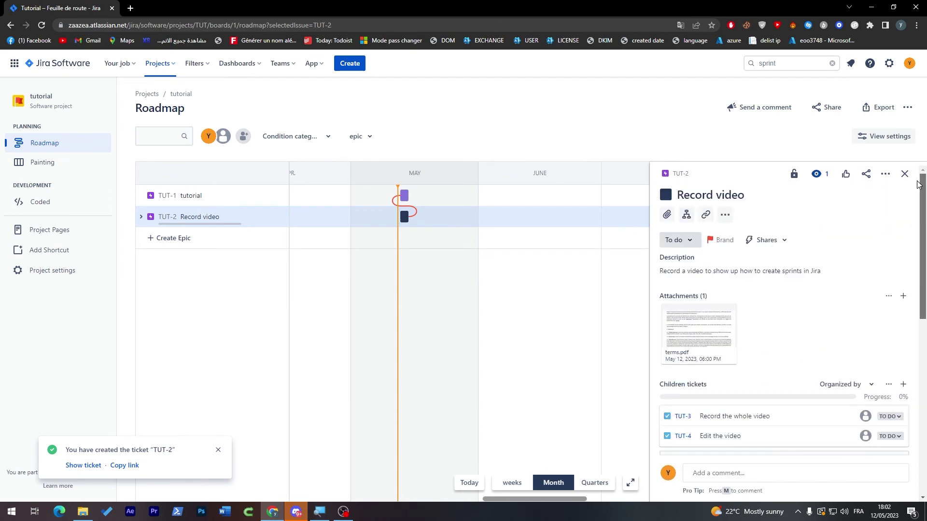
pyautogui.click(771, 247)
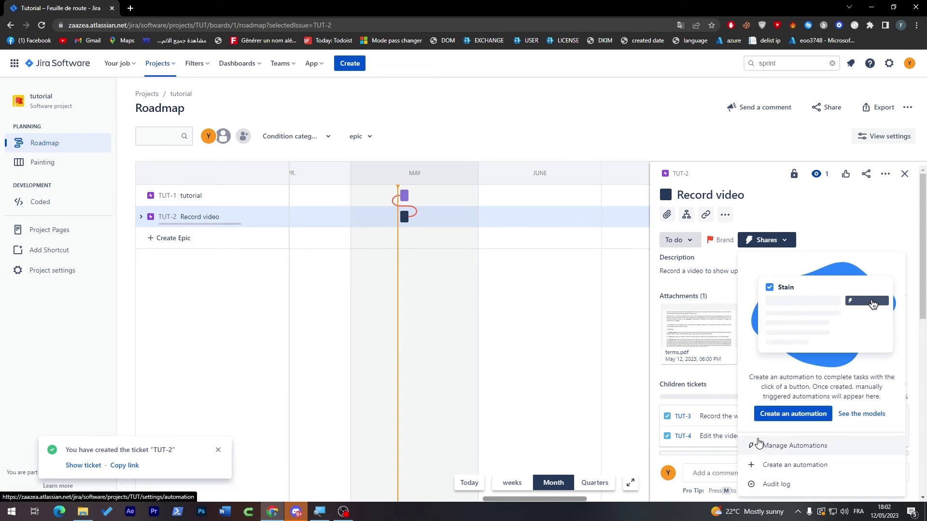
pyautogui.moveTo(712, 313)
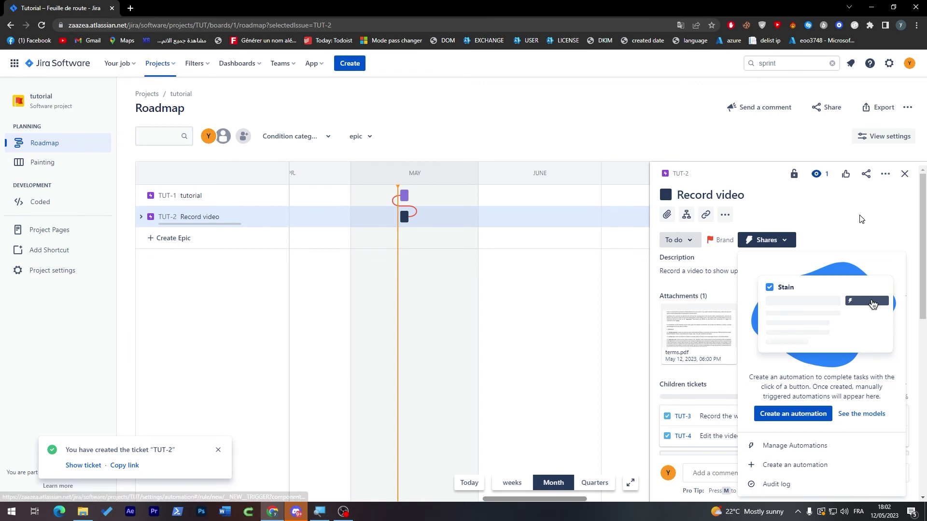
pyautogui.click(794, 174)
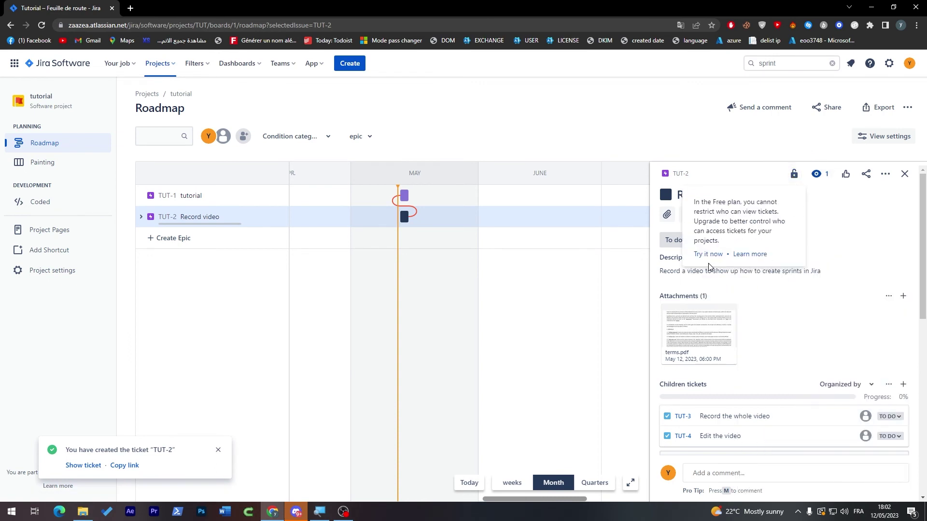
pyautogui.click(867, 175)
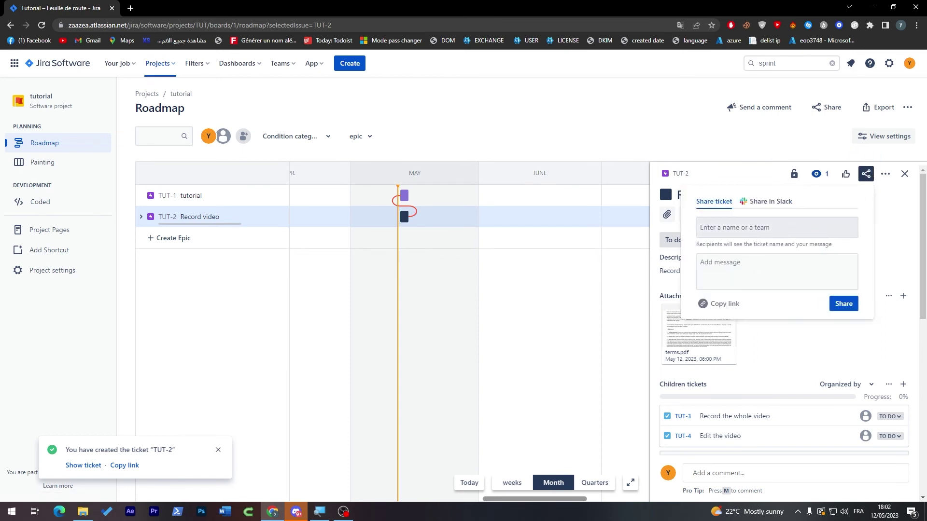
pyautogui.click(782, 202)
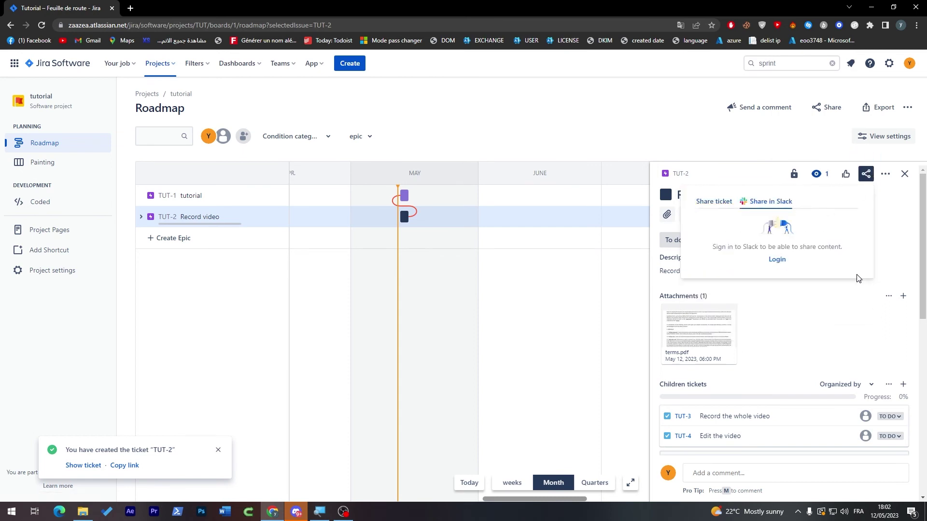
pyautogui.click(866, 175)
# Step: Show and then dismiss the epic's more actions menu (Move, Clone, Delete, Print, export)
pyautogui.click(885, 174)
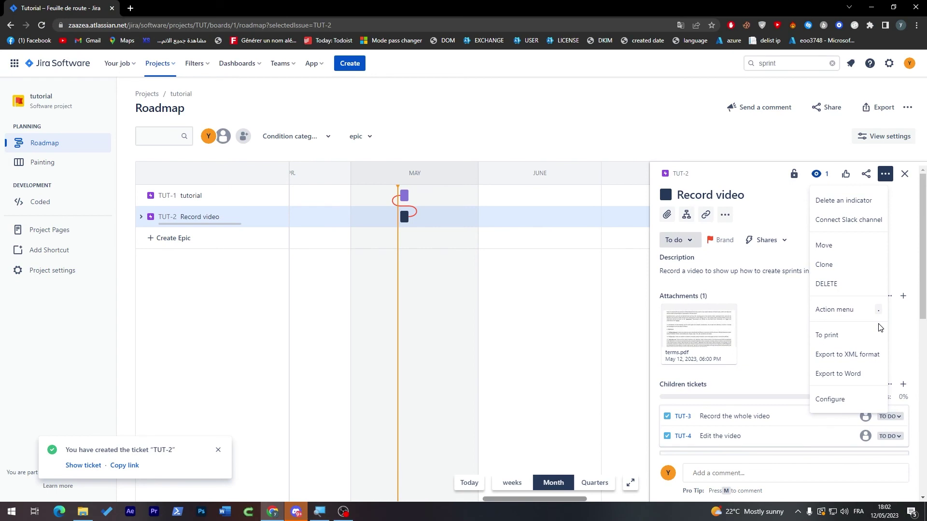
pyautogui.click(761, 296)
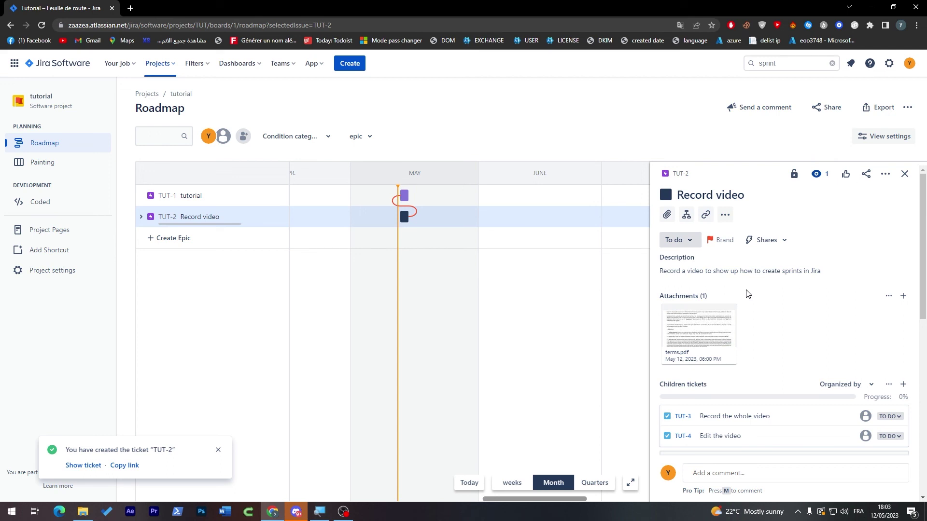
# Step: Check TUT-2's view restrictions, which the Free plan cannot limit
pyautogui.click(794, 174)
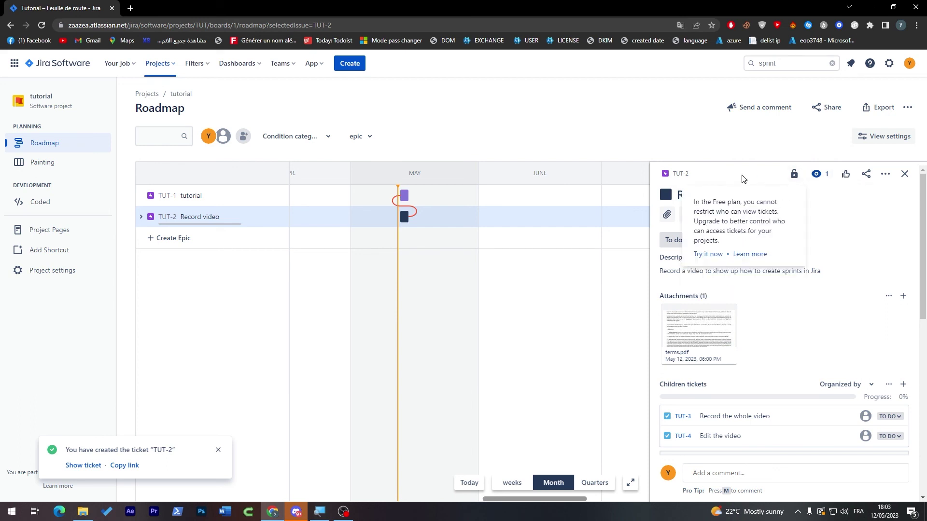